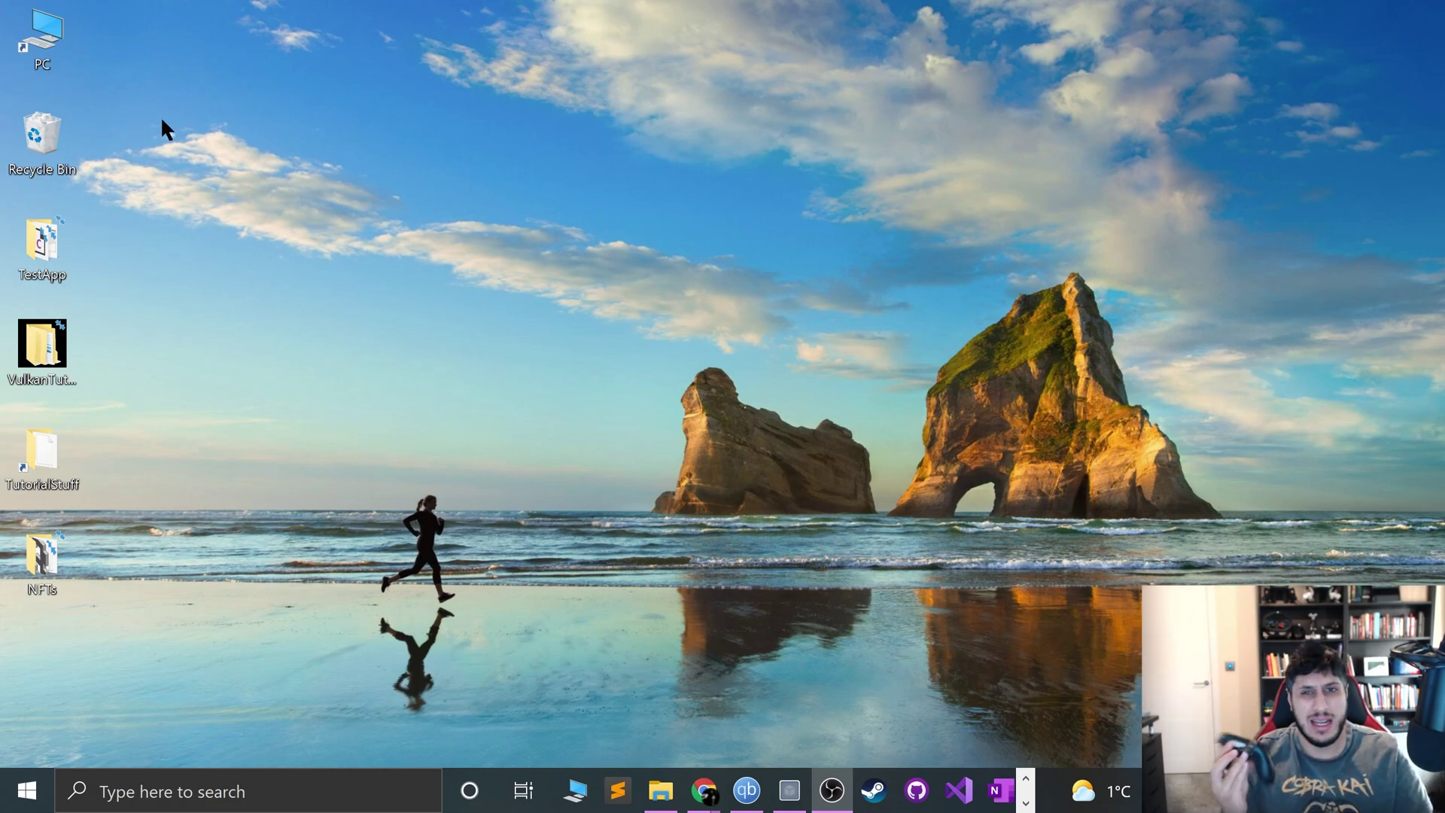
Open the Windows Bluetooth and other devices settings.
left_click(3, 796)
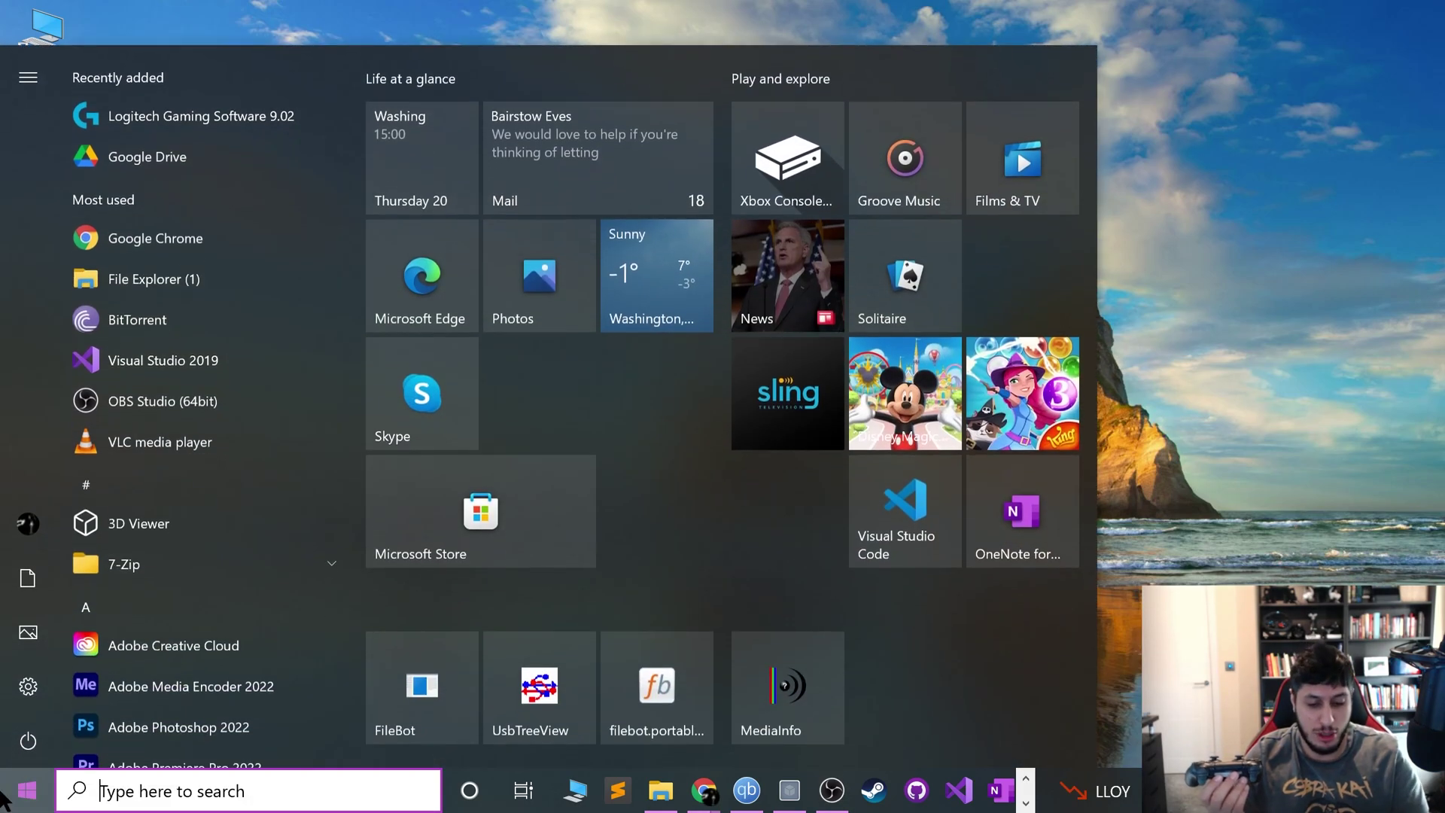
type("blu")
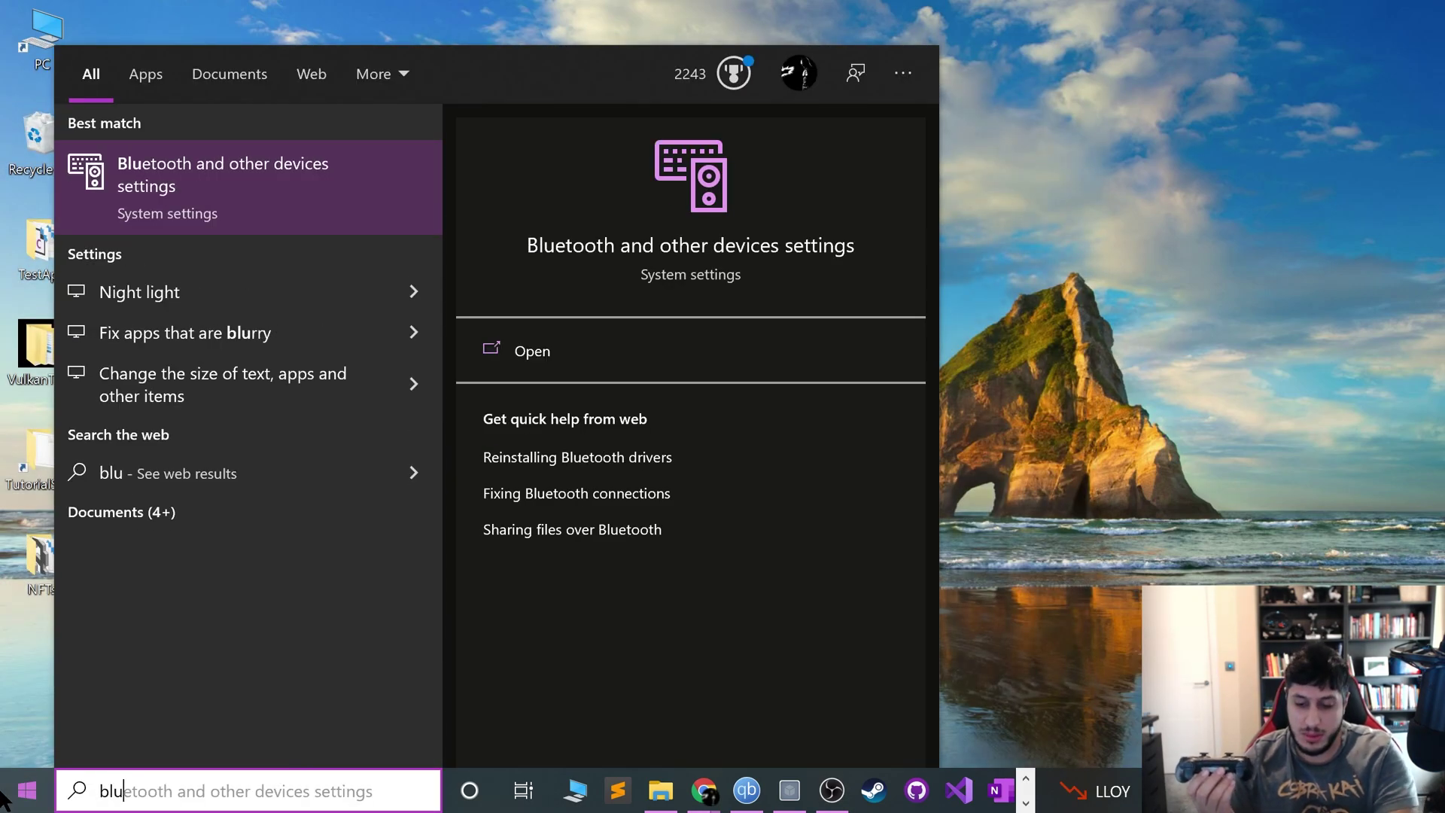
key("Return")
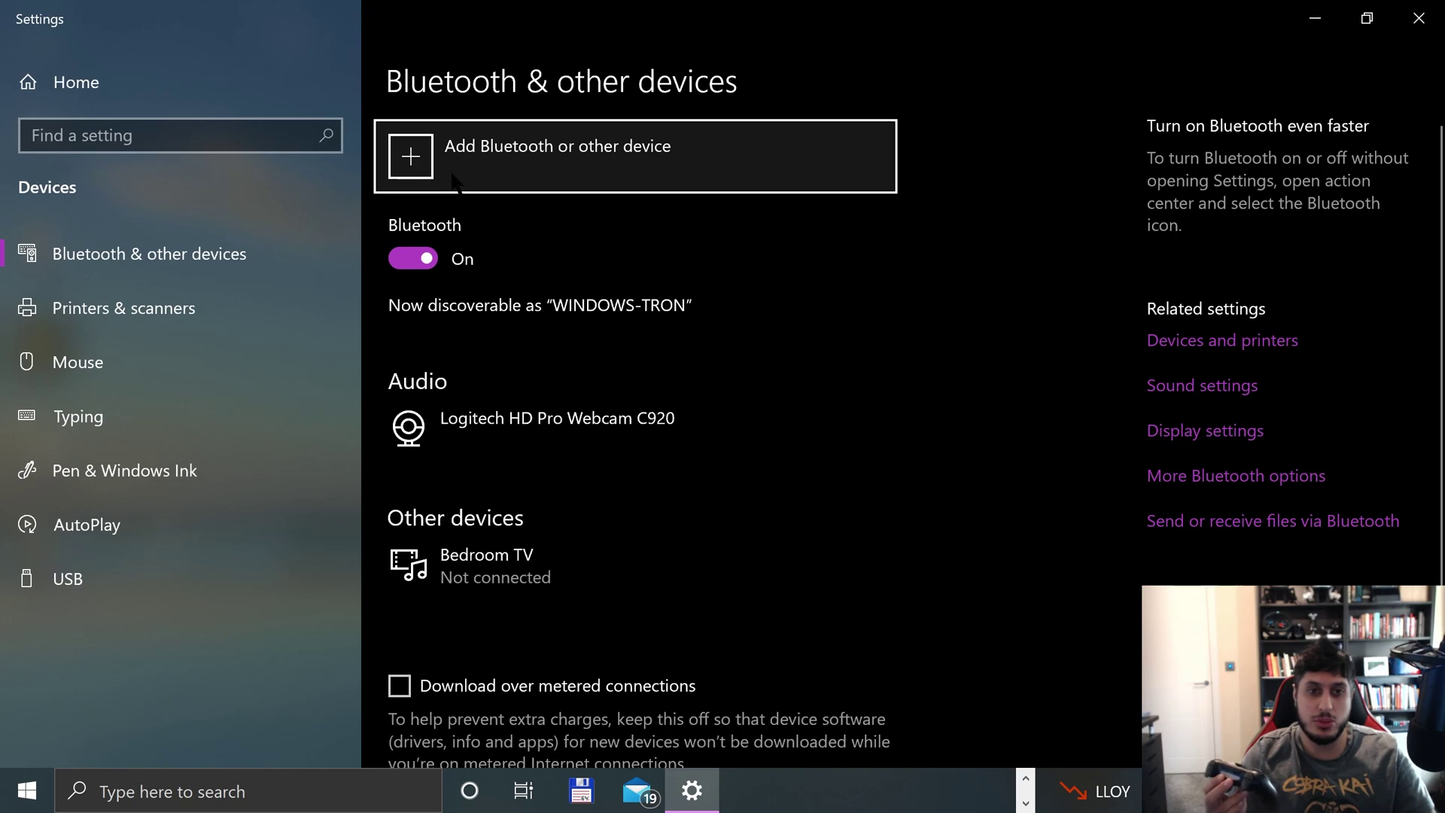
Look over the kinds of device that can be added and the Devices and Printers list, closing both.
left_click(453, 179)
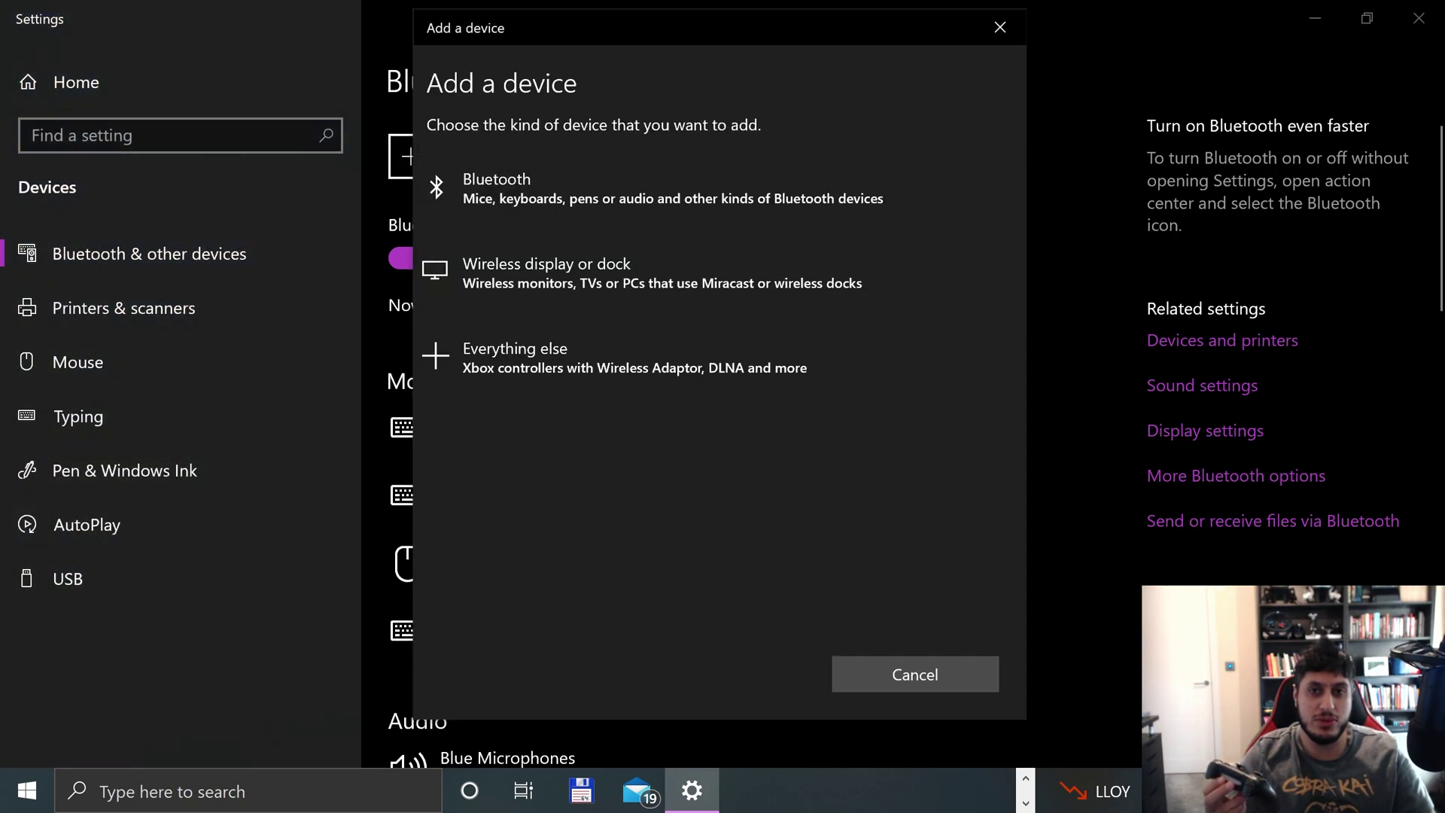
left_click(999, 27)
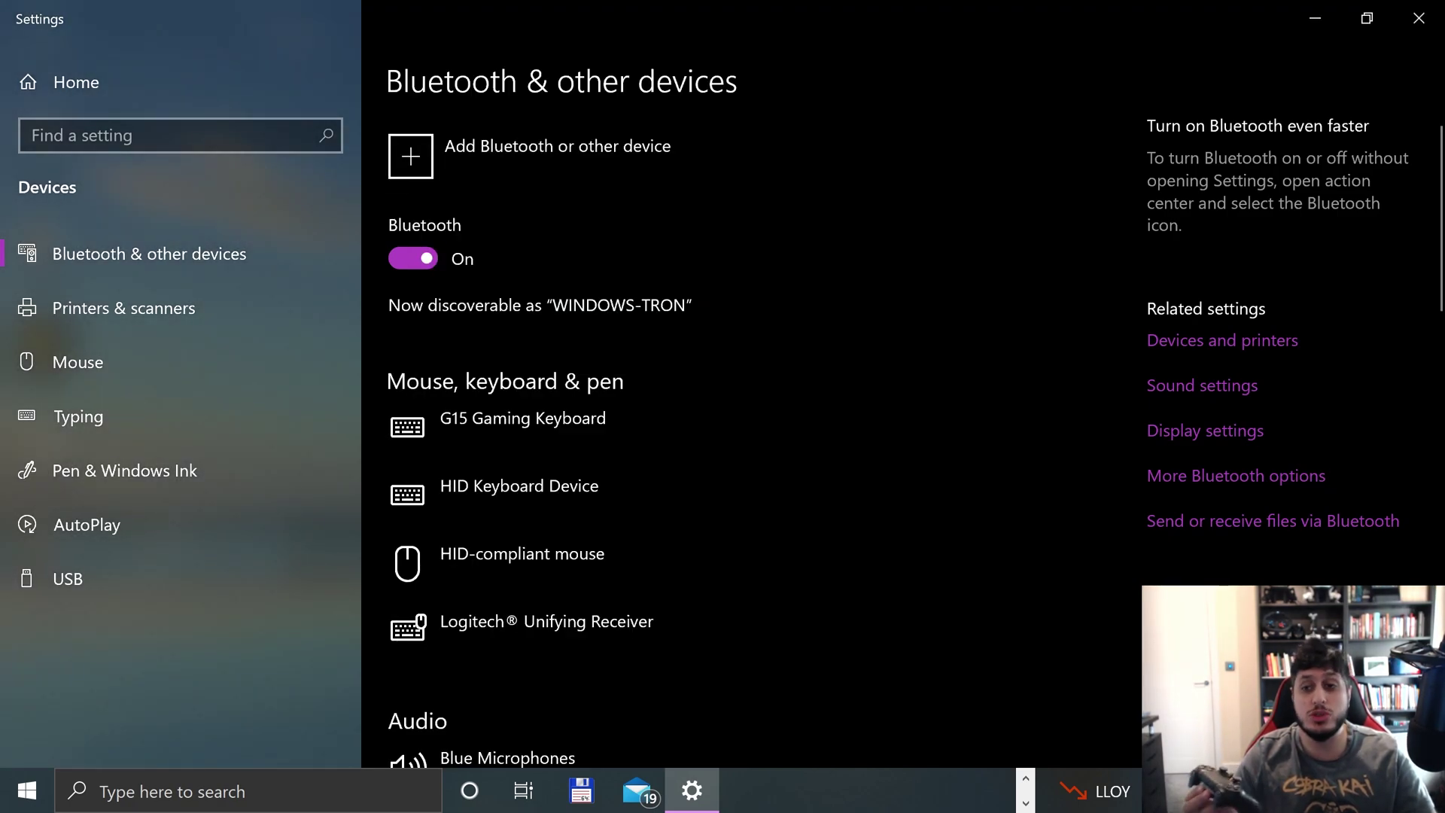
left_click(1149, 340)
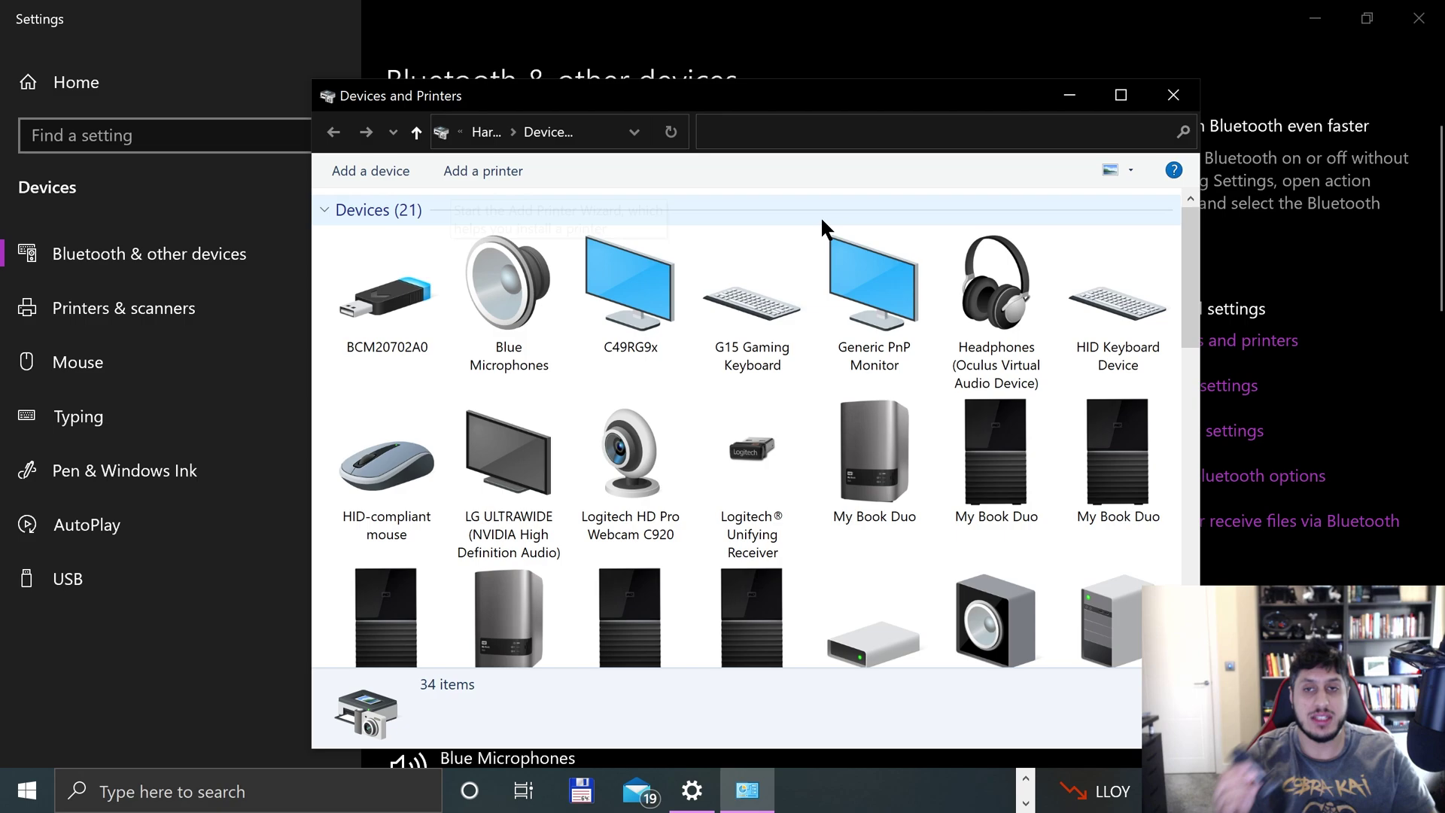
left_click(1173, 95)
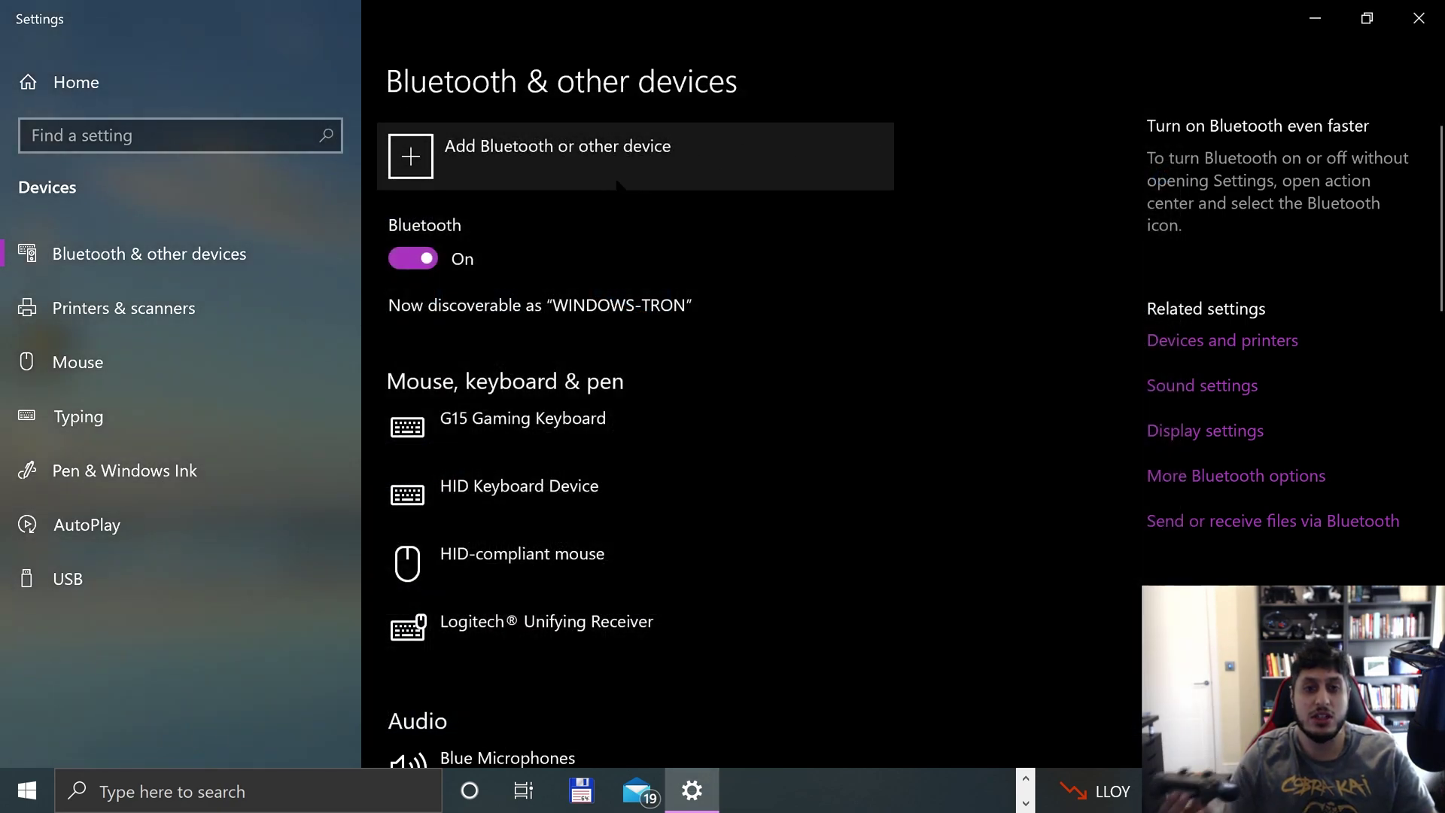
Pair the Wireless Controller as a Bluetooth device and close the settings.
left_click(561, 180)
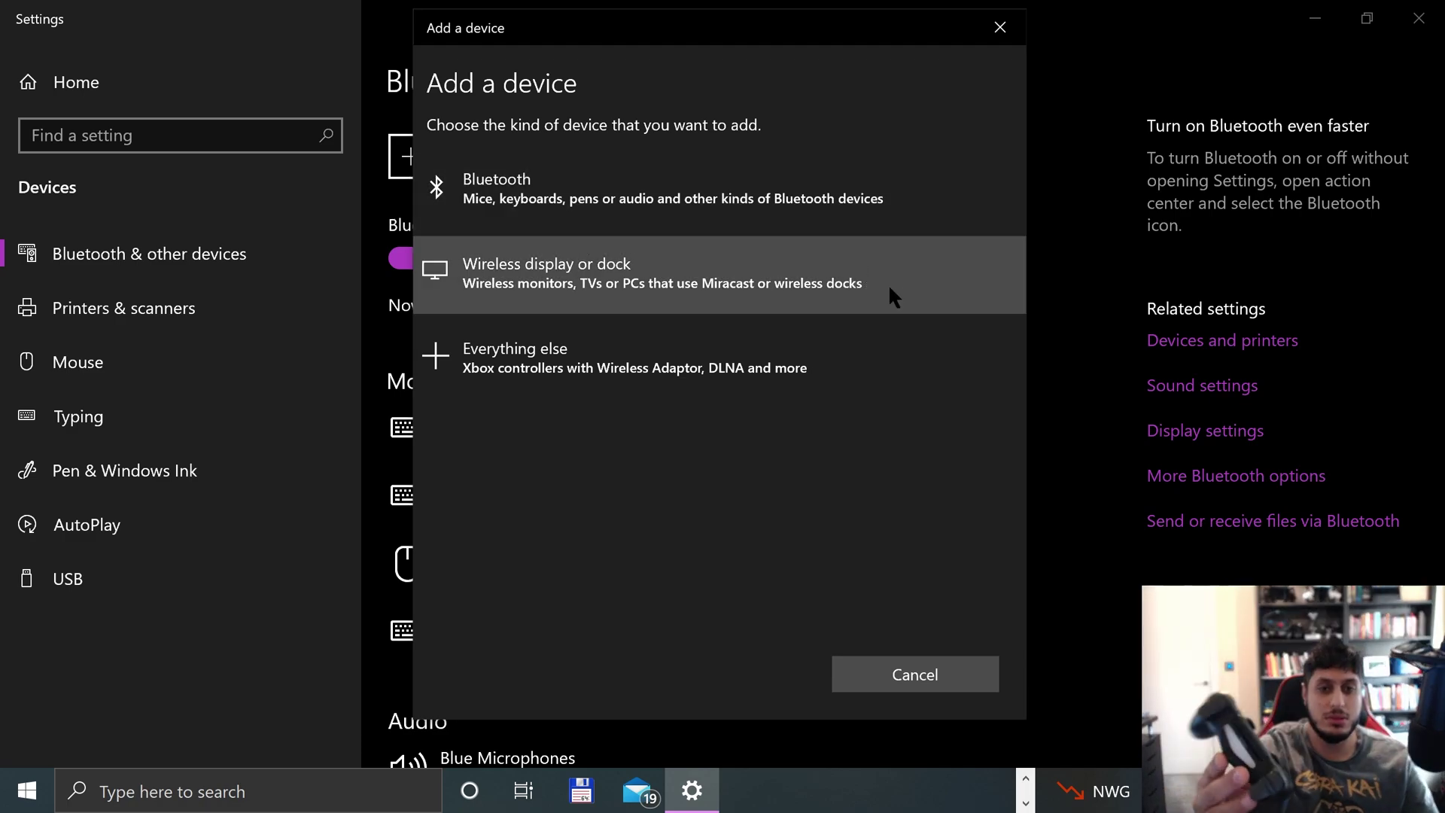
left_click(503, 188)
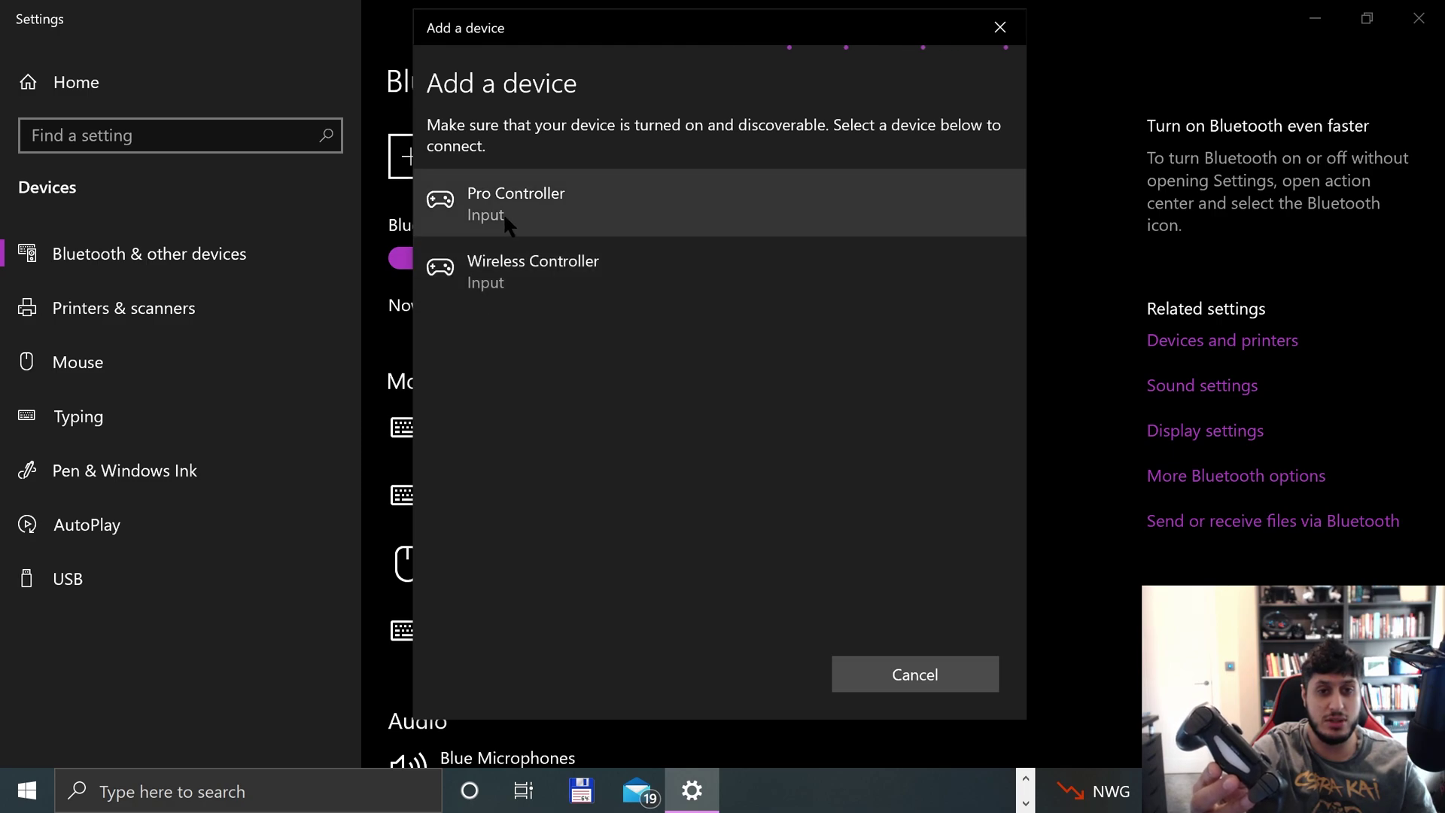
left_click(528, 280)
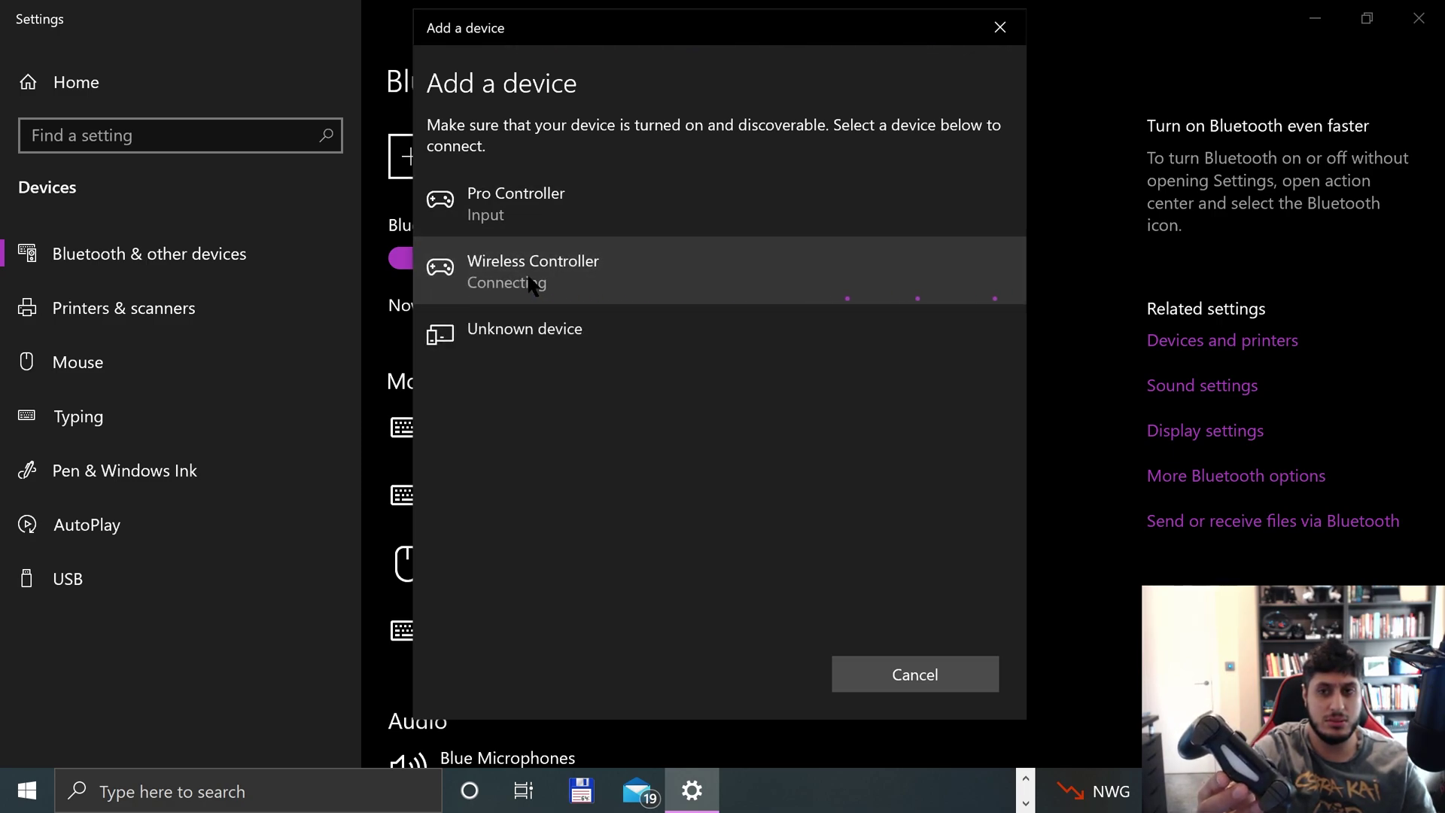
left_click(890, 672)
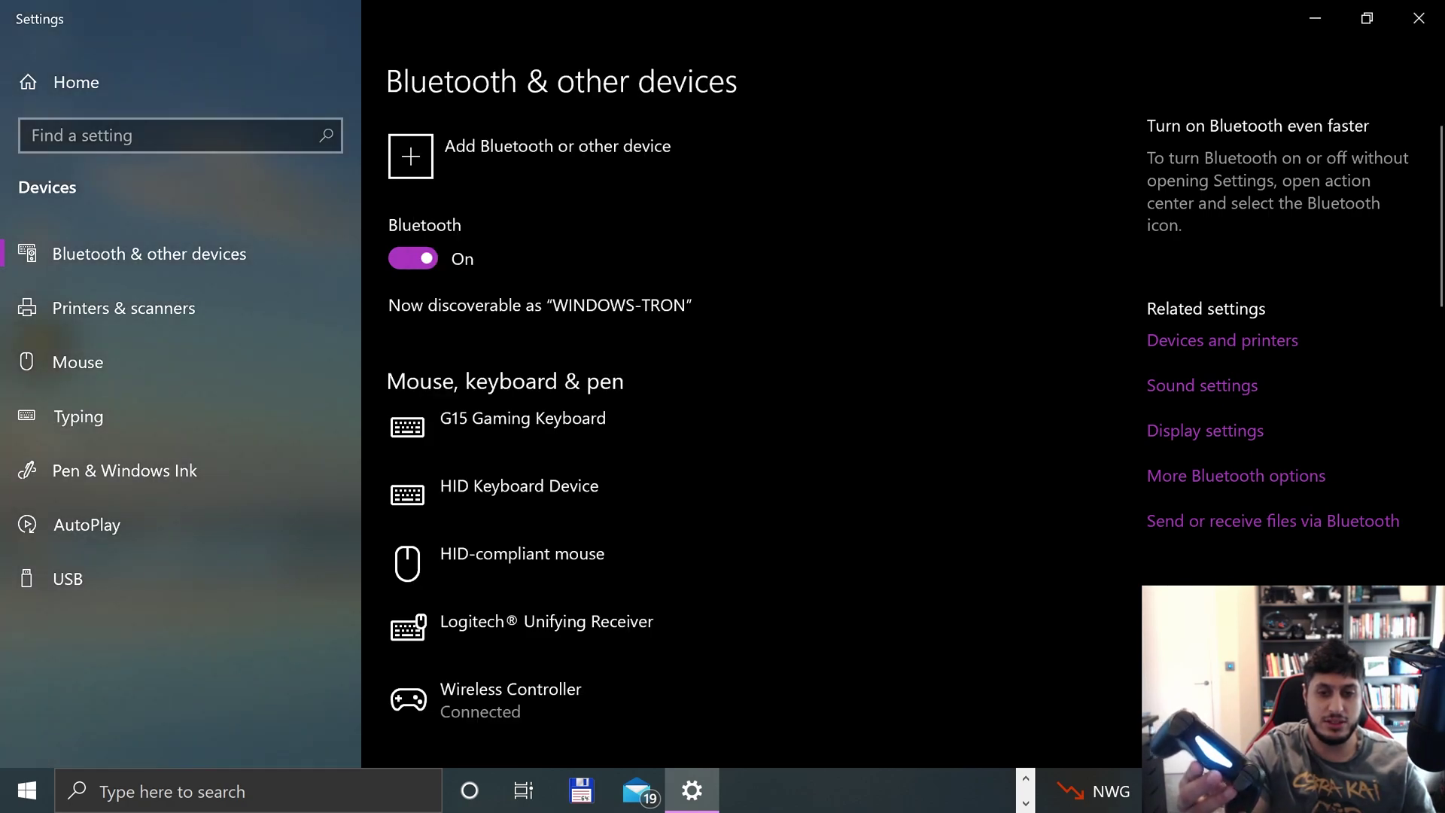
left_click(1419, 18)
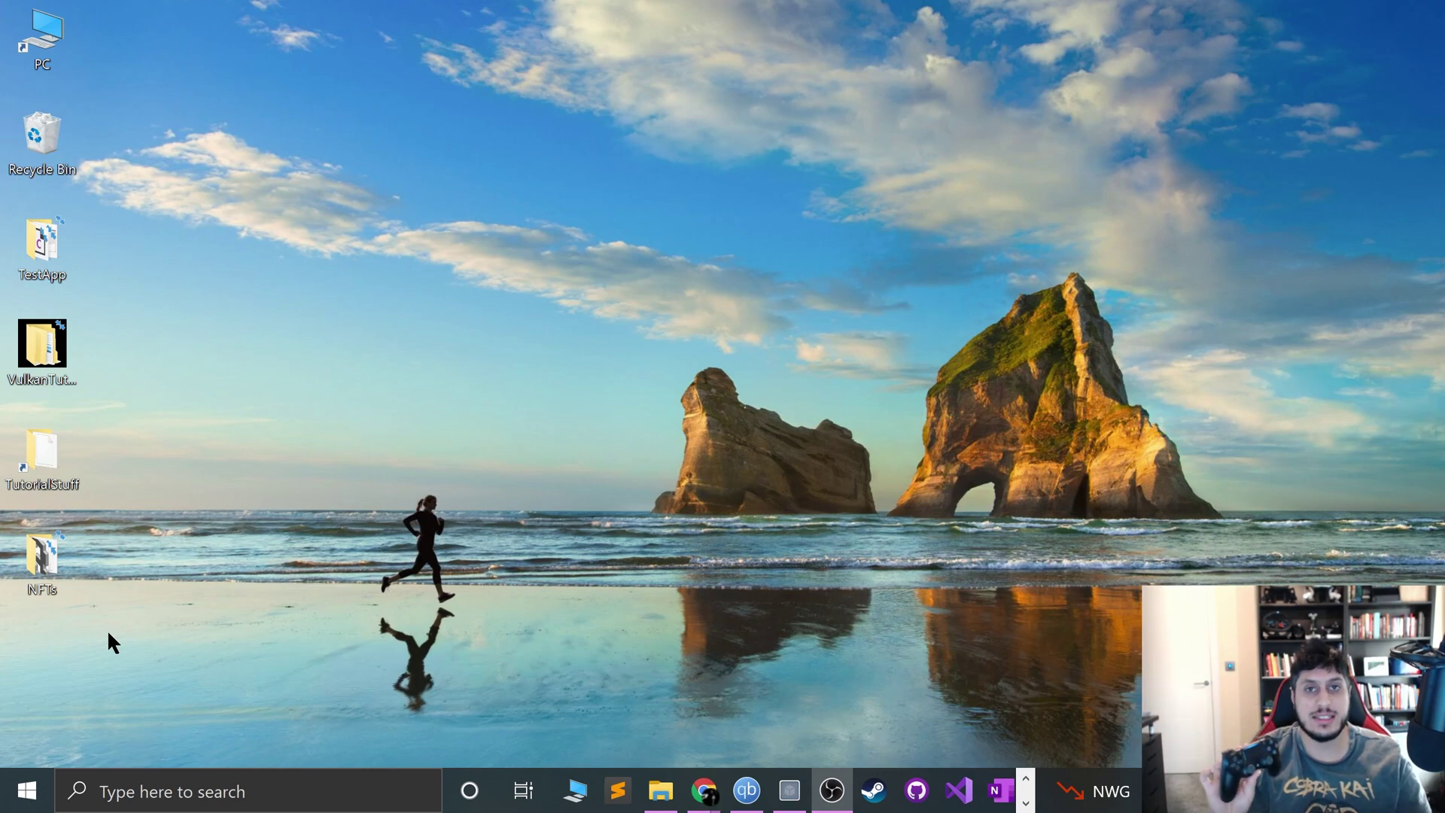
Examine the Wireless Controller's test page in the USB game controllers setup, closing the dialogs when done.
left_click(27, 790)
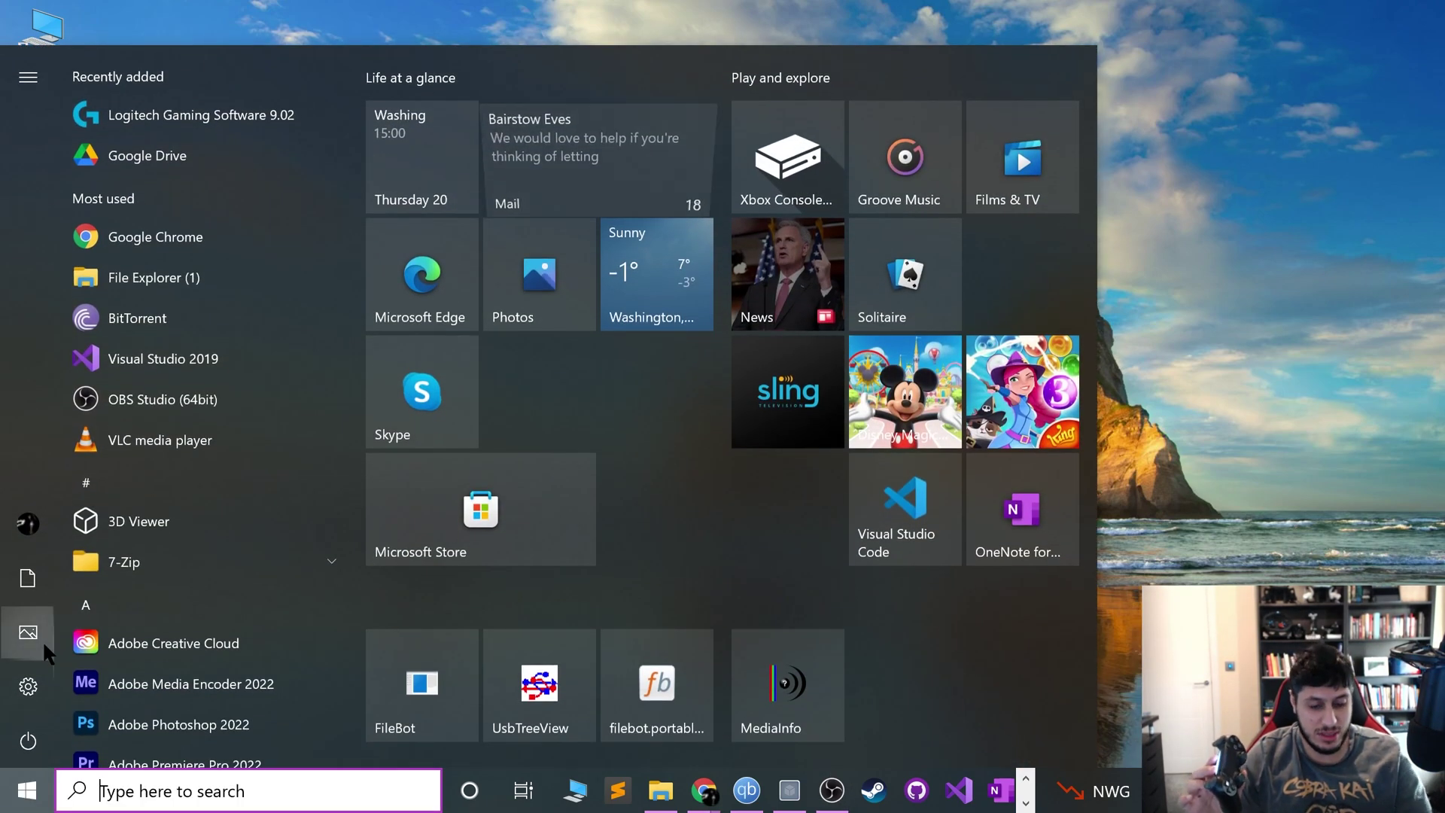
type("gam")
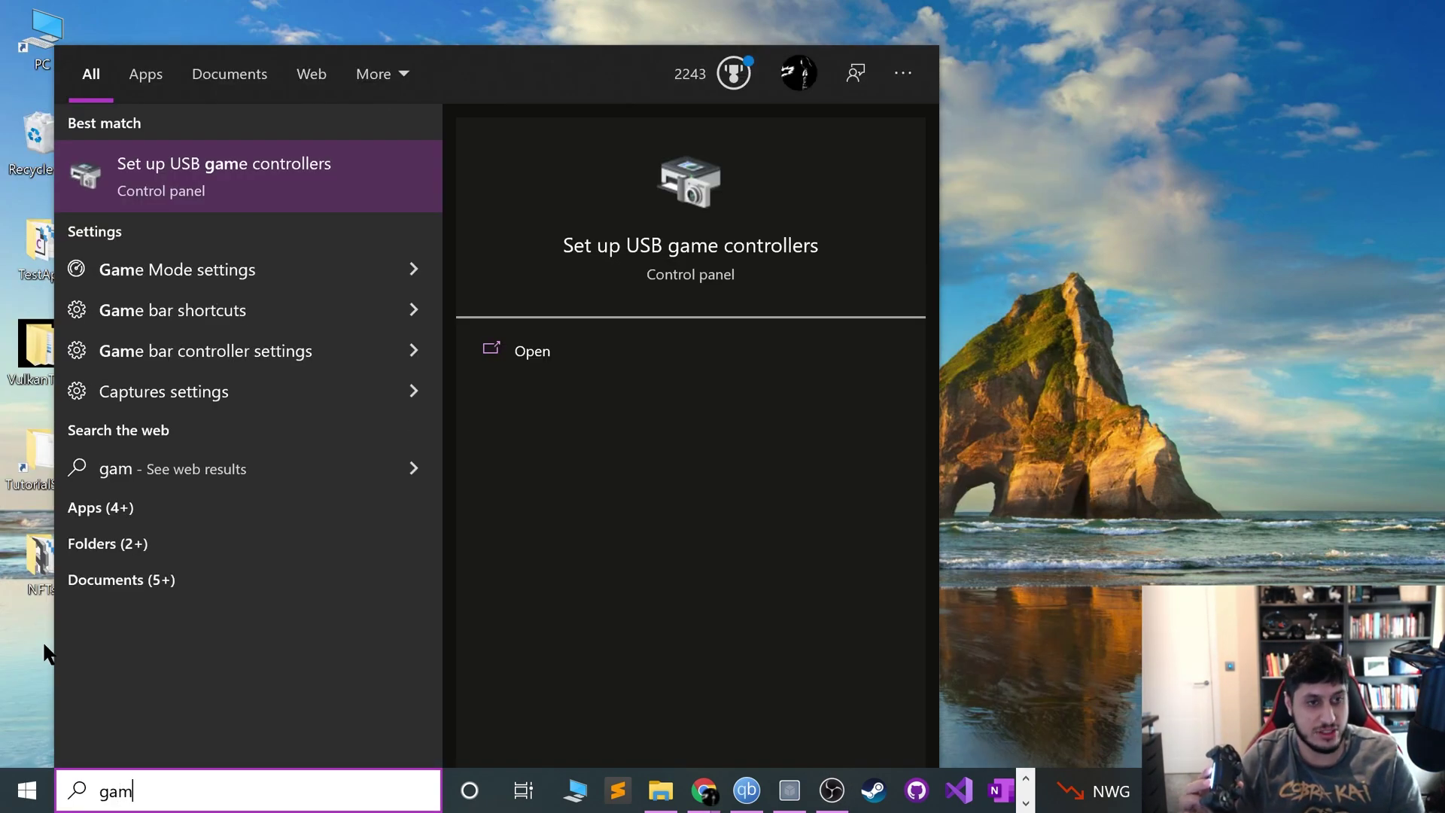
left_click(153, 180)
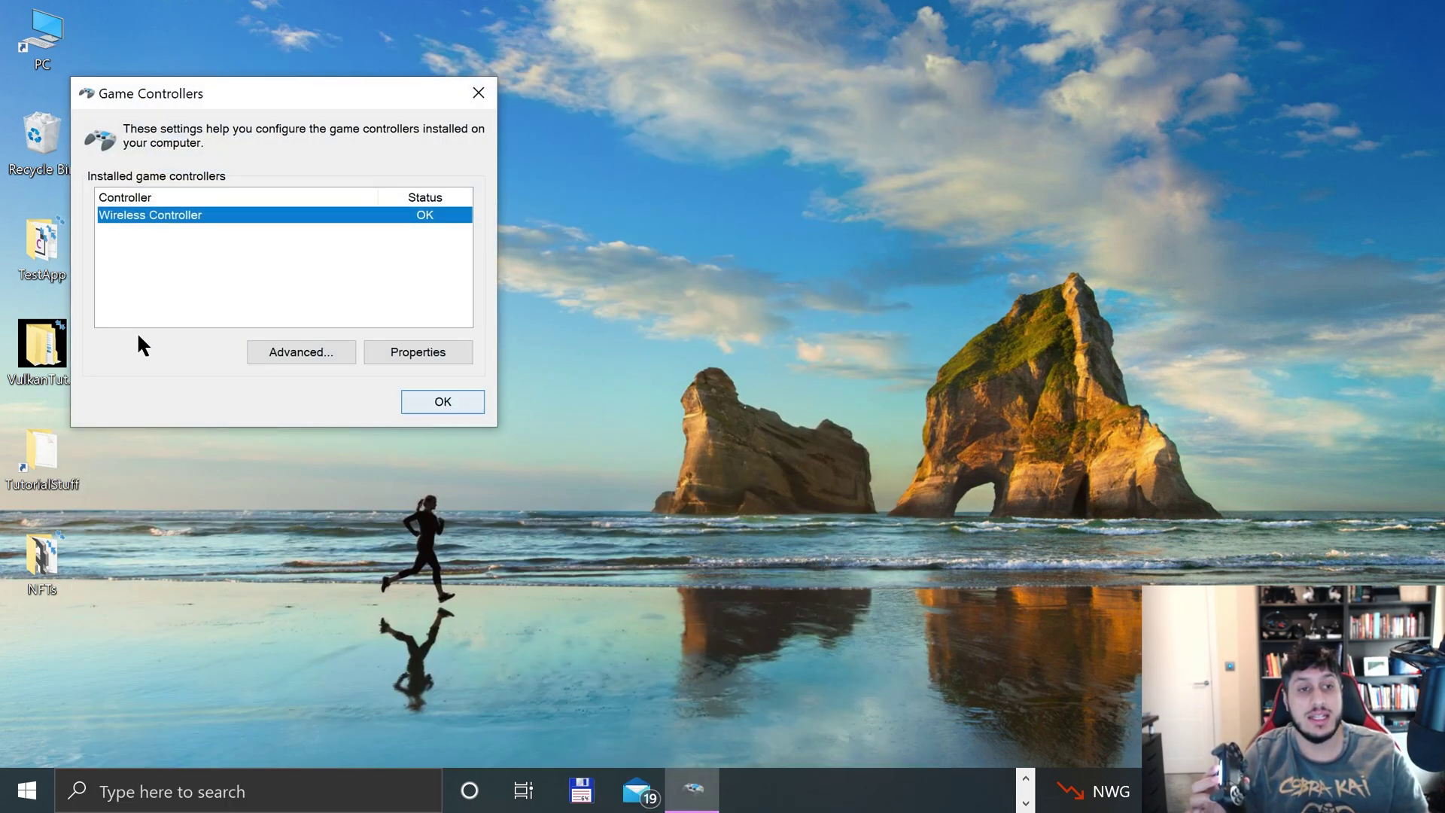
left_click(402, 352)
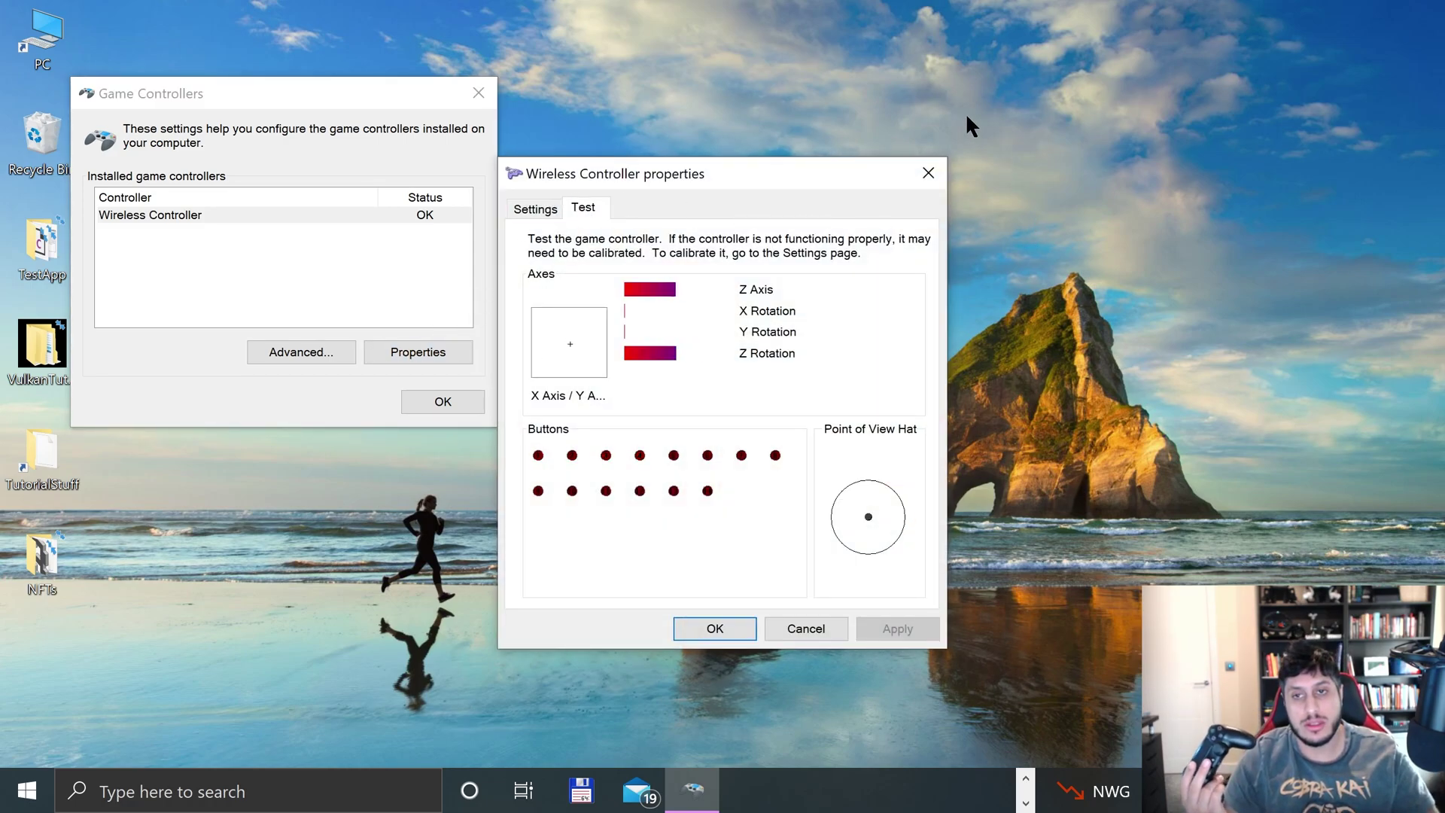
left_click(928, 173)
left_click(479, 93)
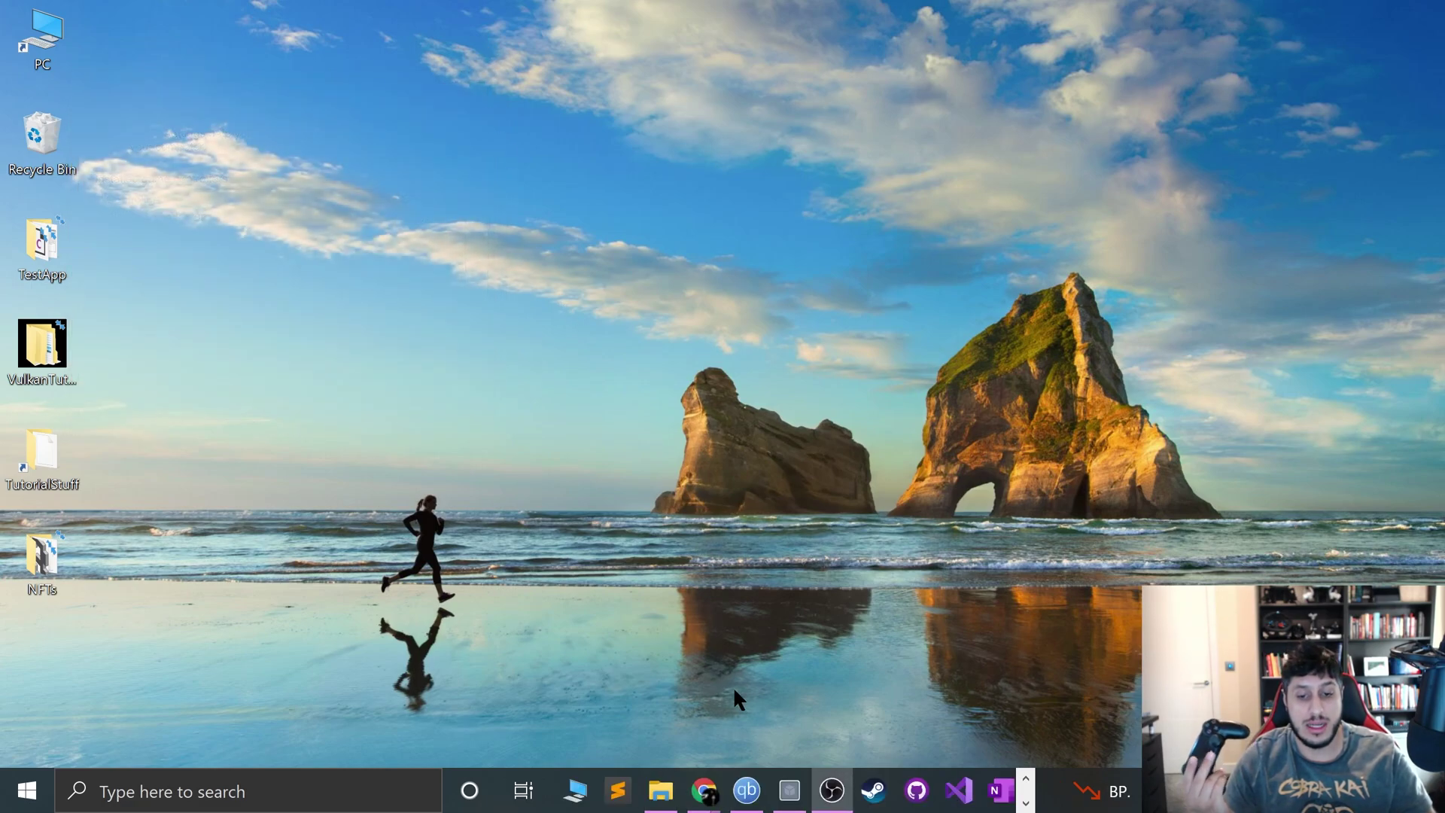
Launch Vita3K.exe from the windows-latest folder, dismiss the welcome message and log in as the existing user to reach the app list.
left_click(660, 790)
left_click(538, 536)
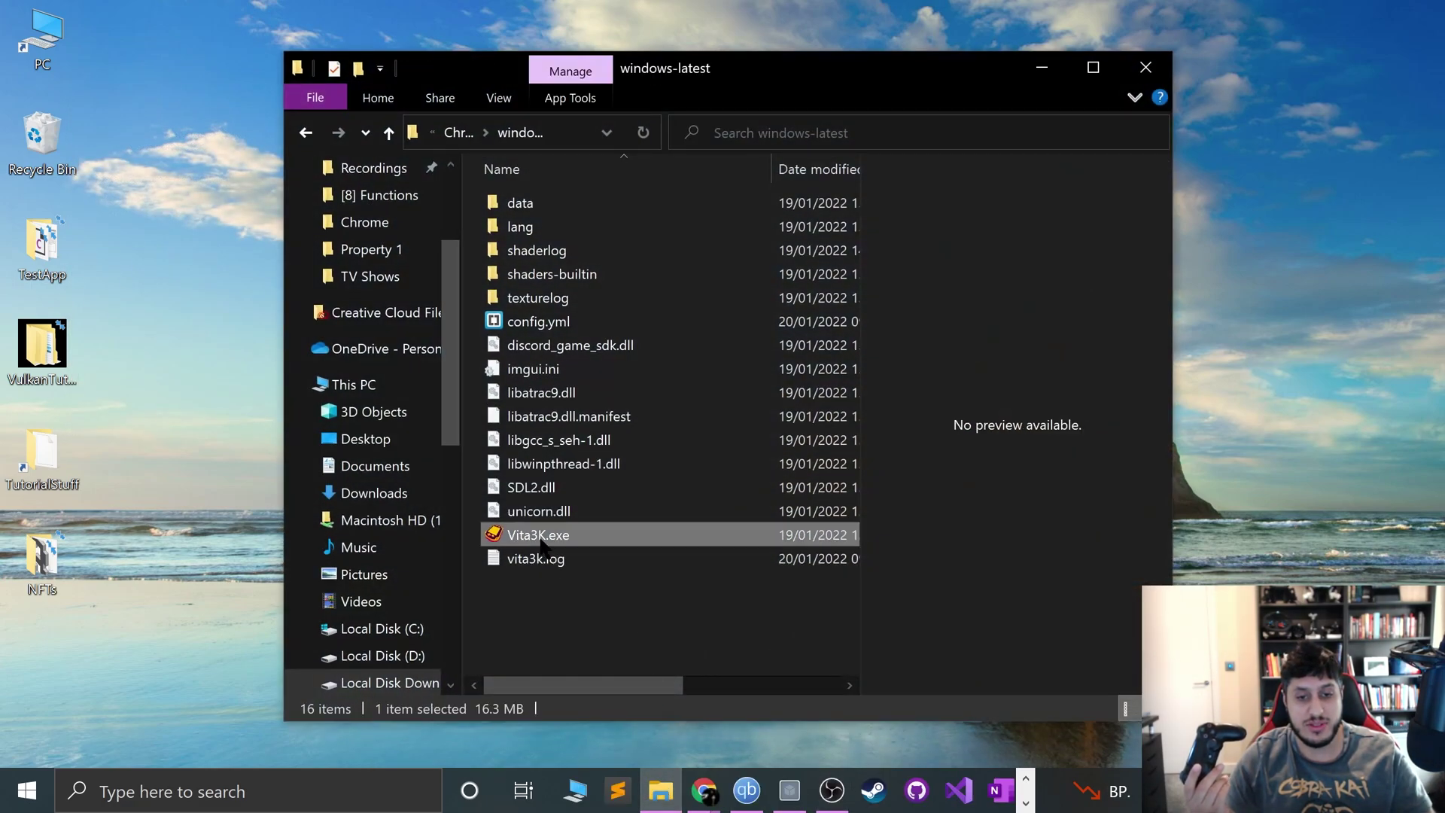
double_click(541, 536)
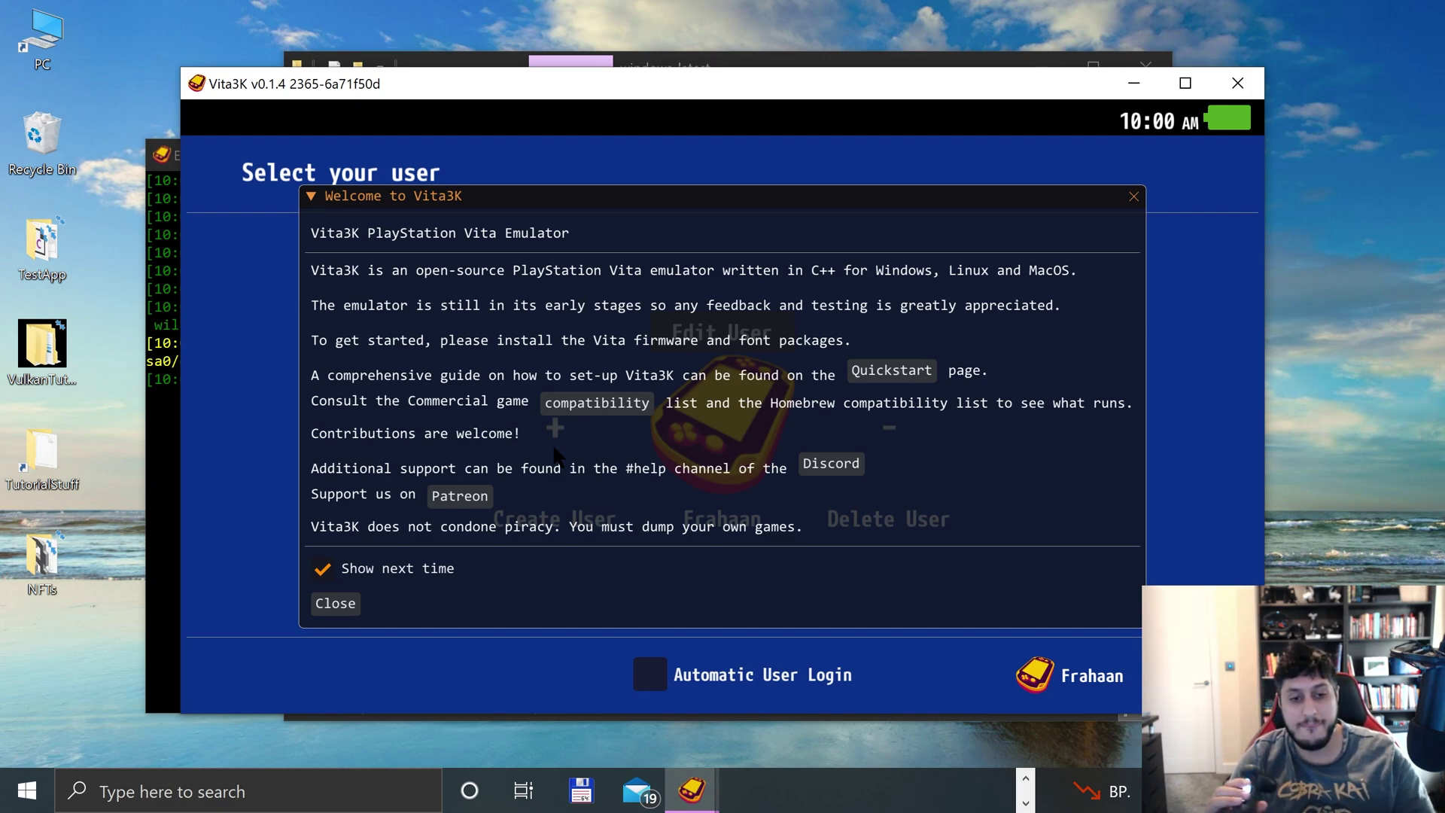
left_click(335, 602)
left_click(700, 422)
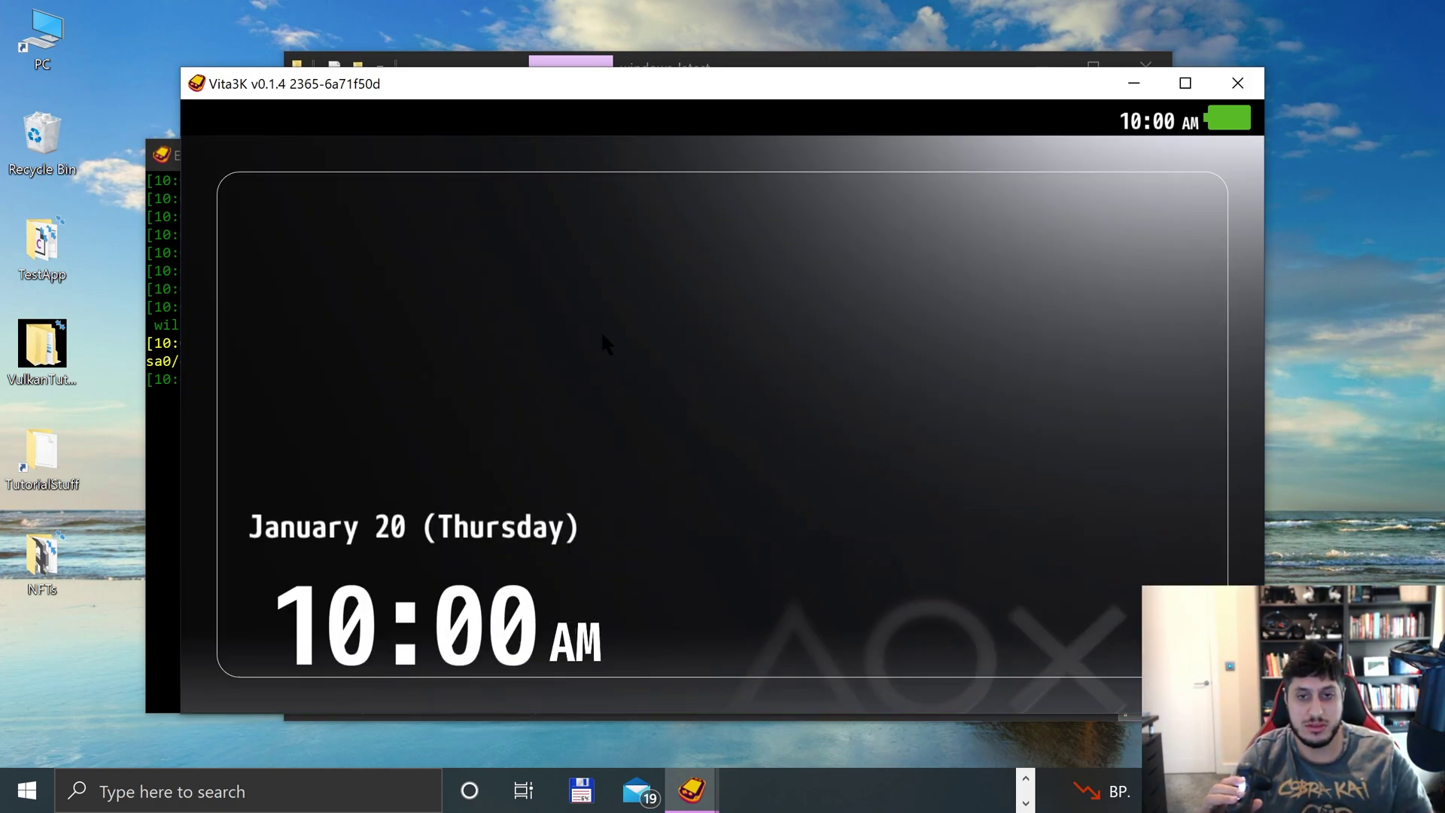
left_click(605, 345)
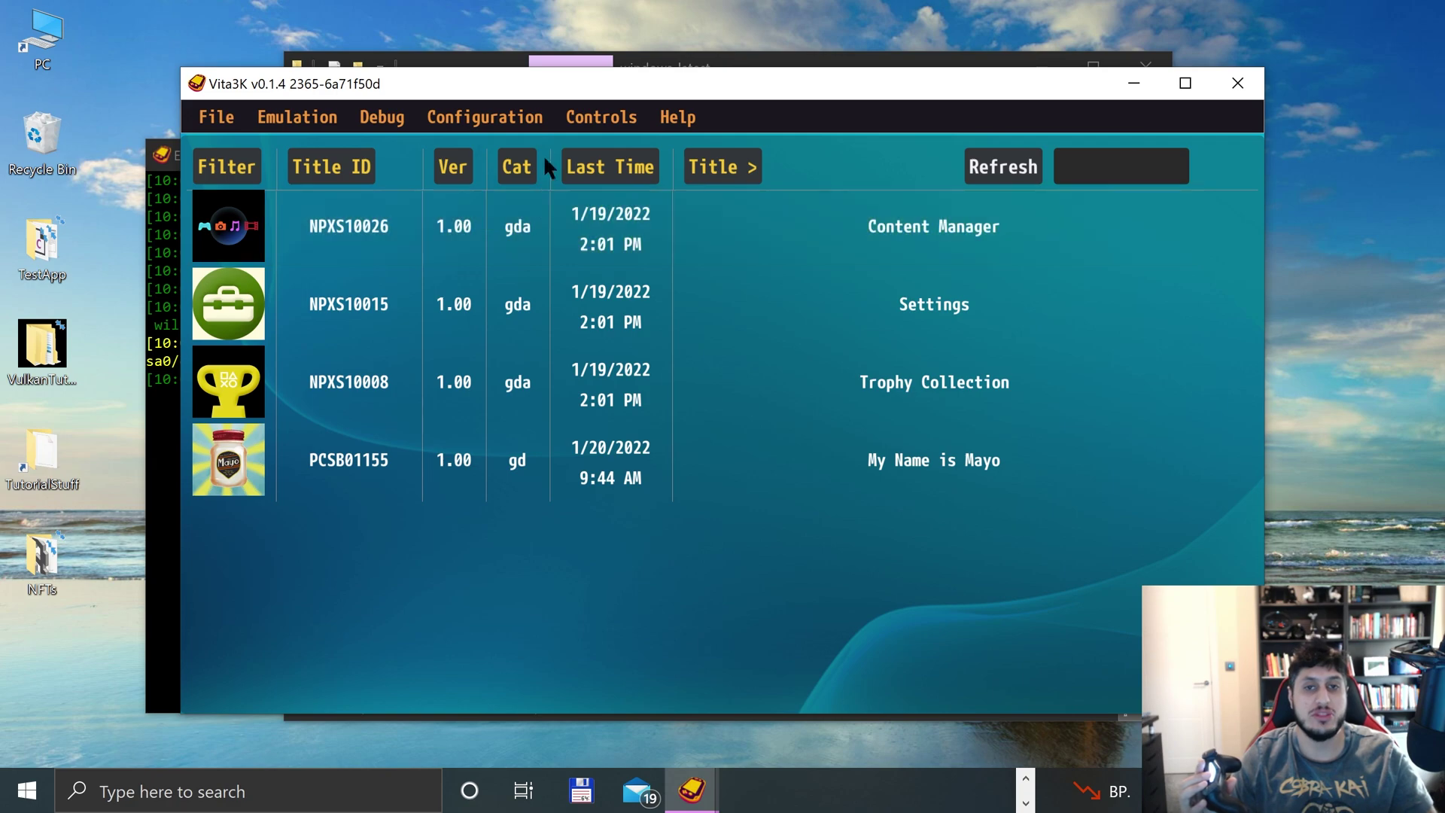
Check which controllers the emulator has connected and close the list.
left_click(588, 115)
left_click(590, 187)
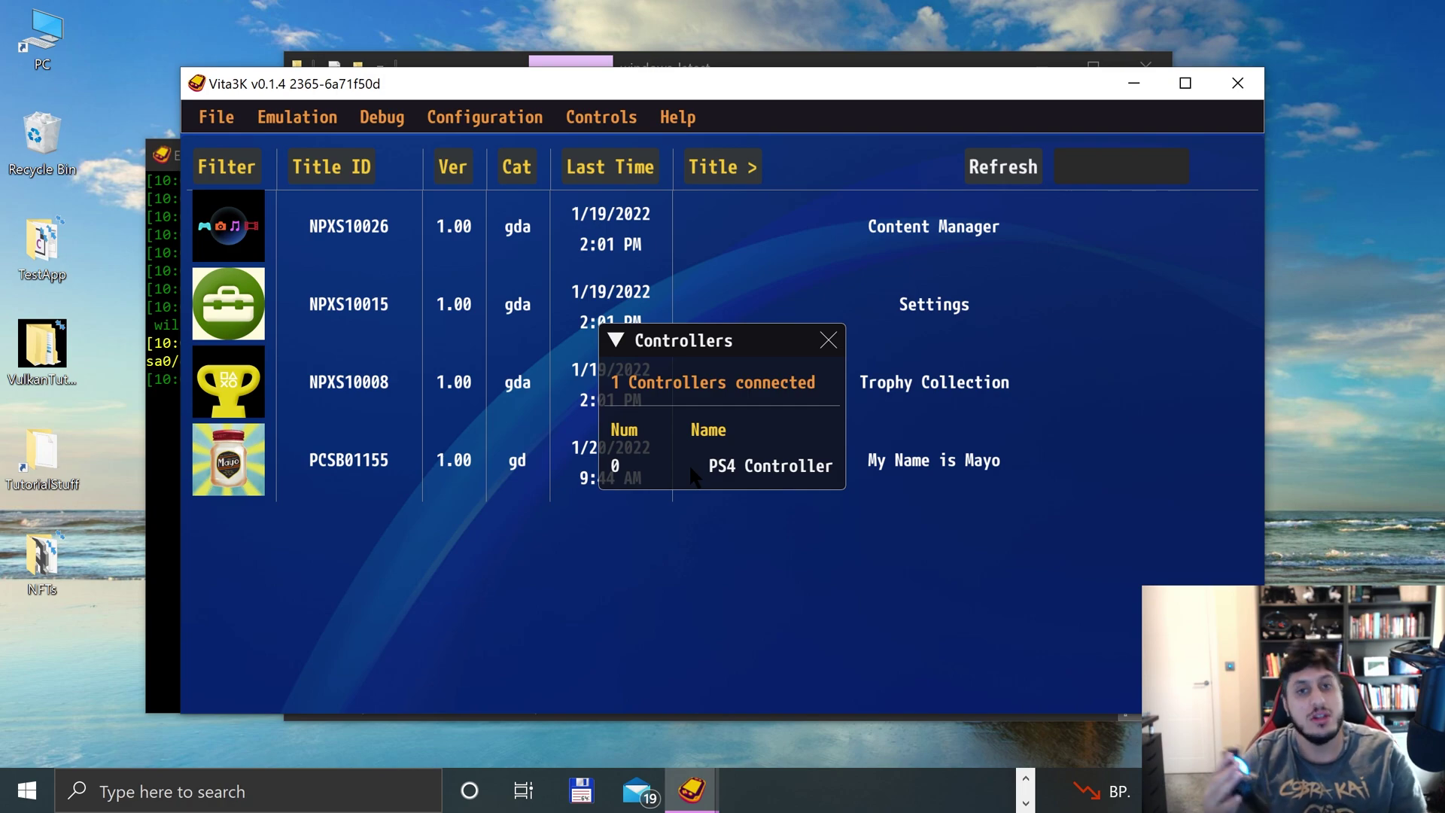
left_click(827, 340)
Start the game My Name is Mayo and view its rewards list, returning to the jar screen.
left_click(378, 459)
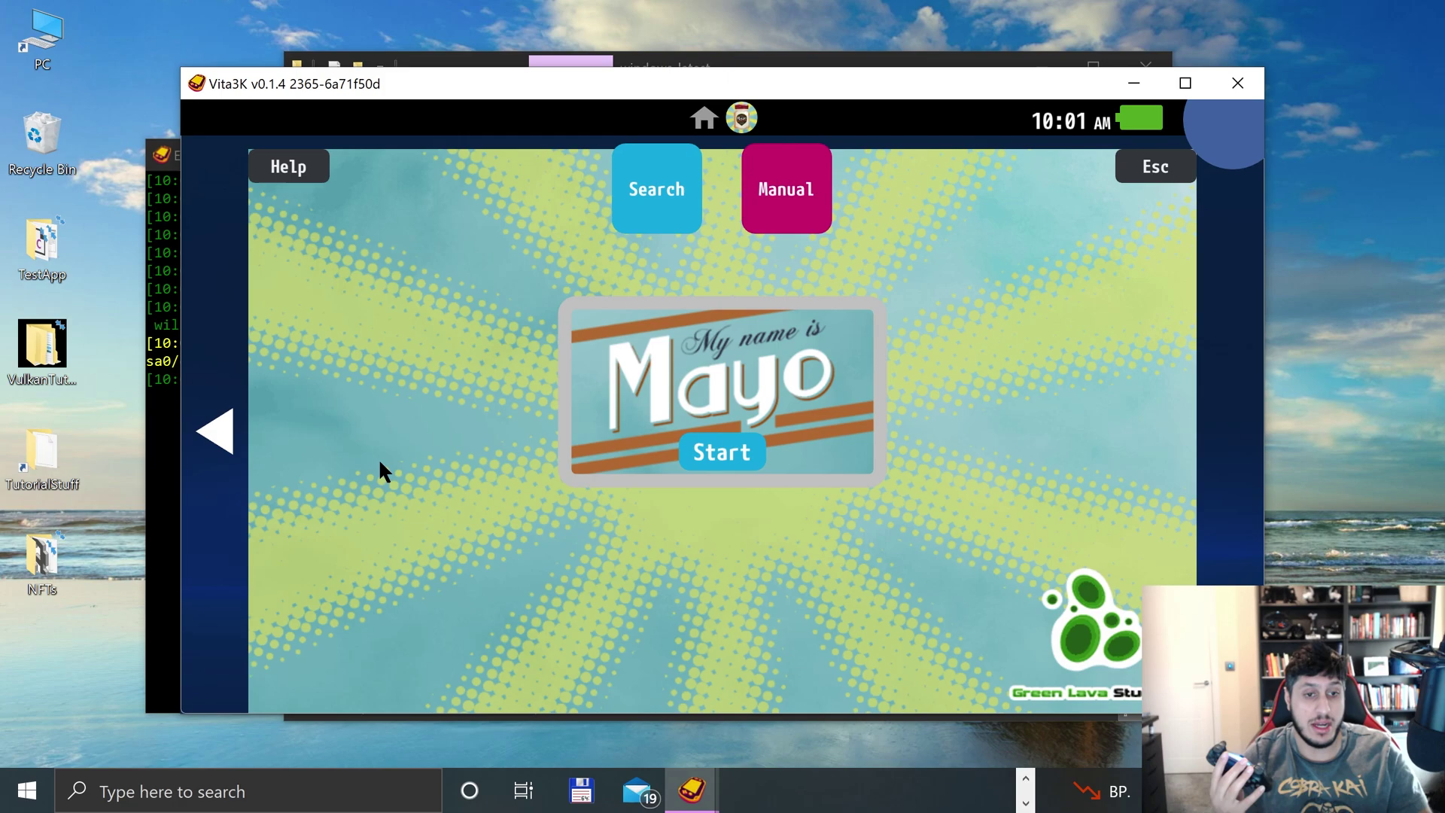
left_click(732, 426)
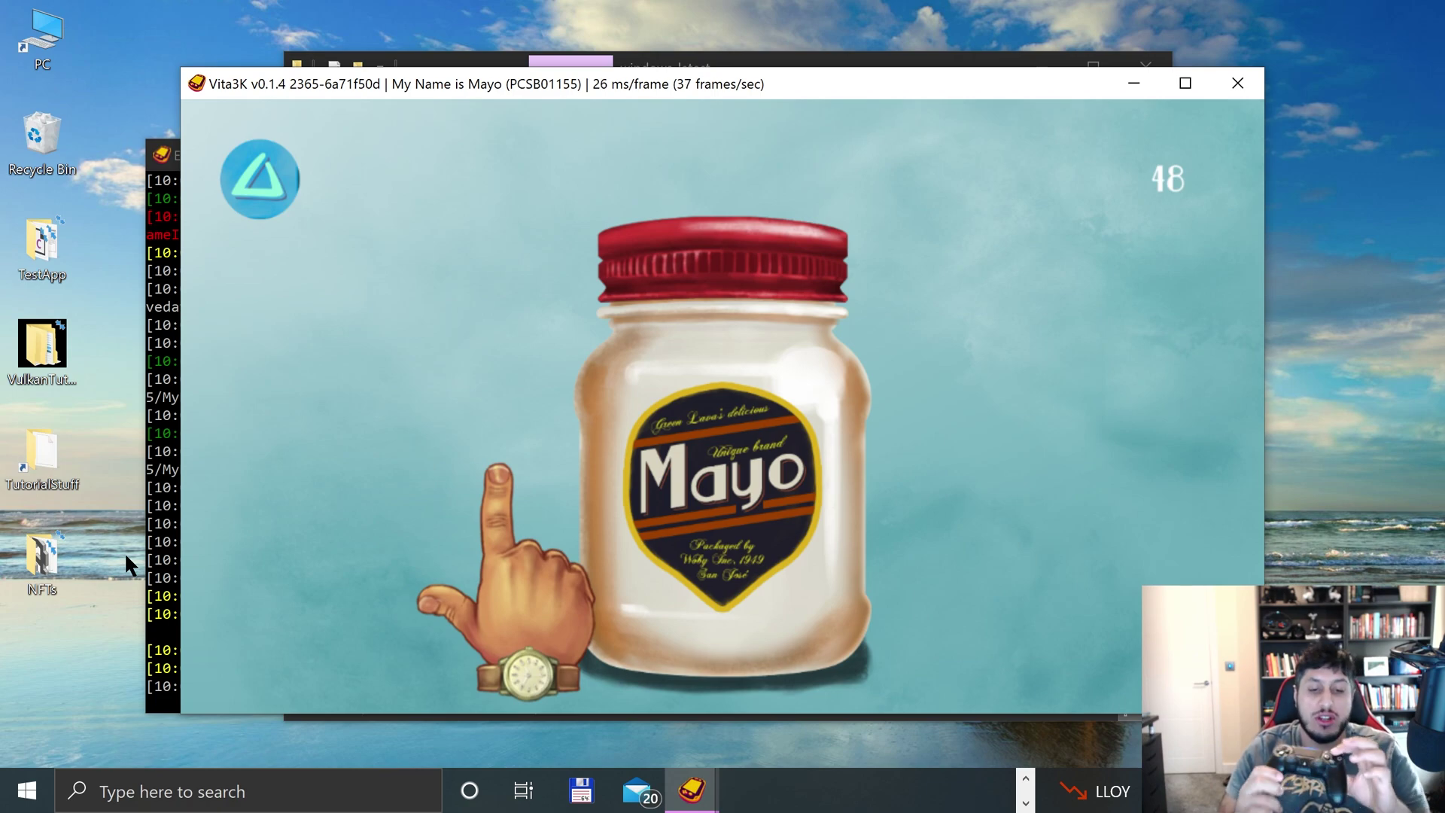
key("v")
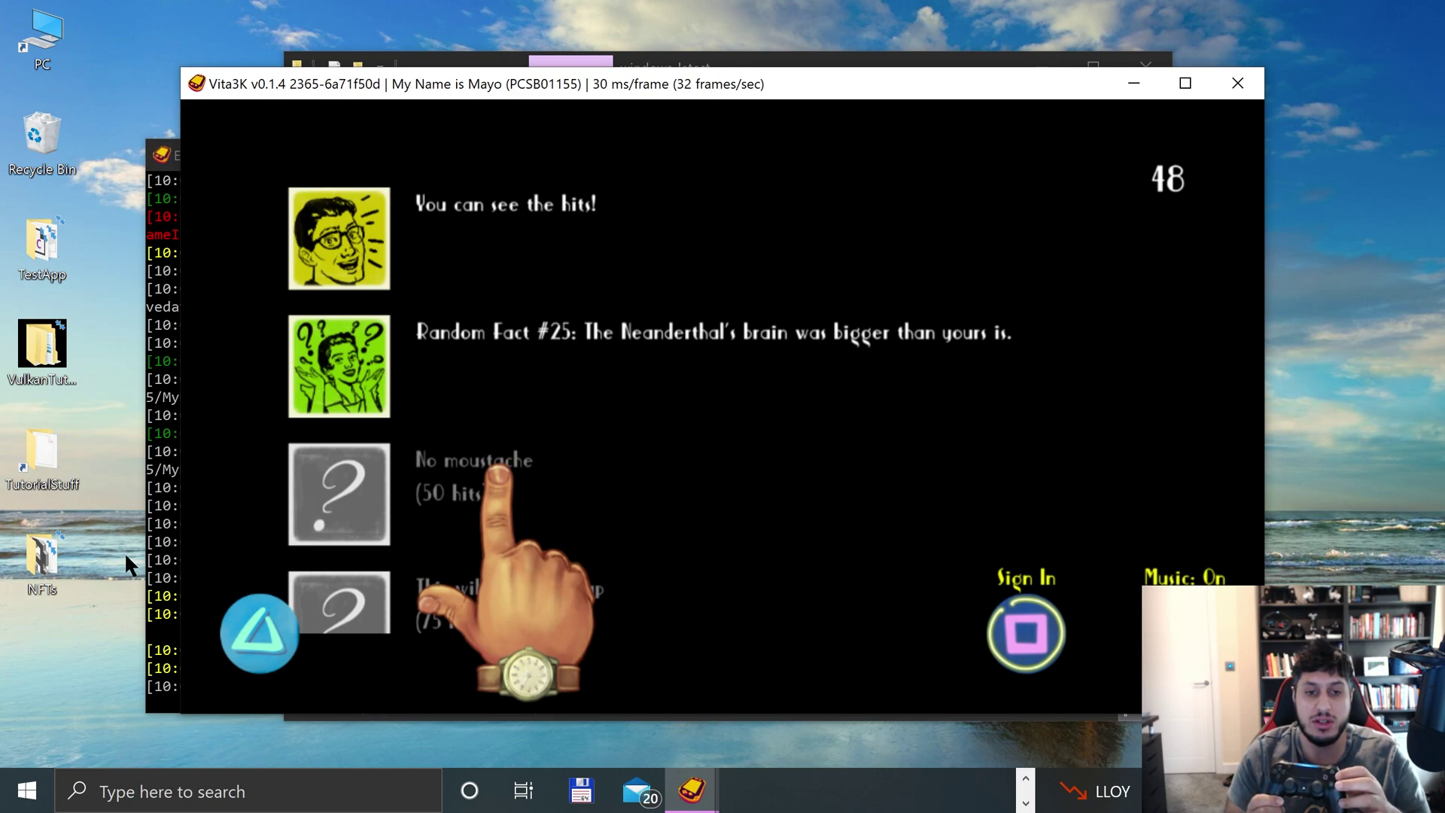
key("v")
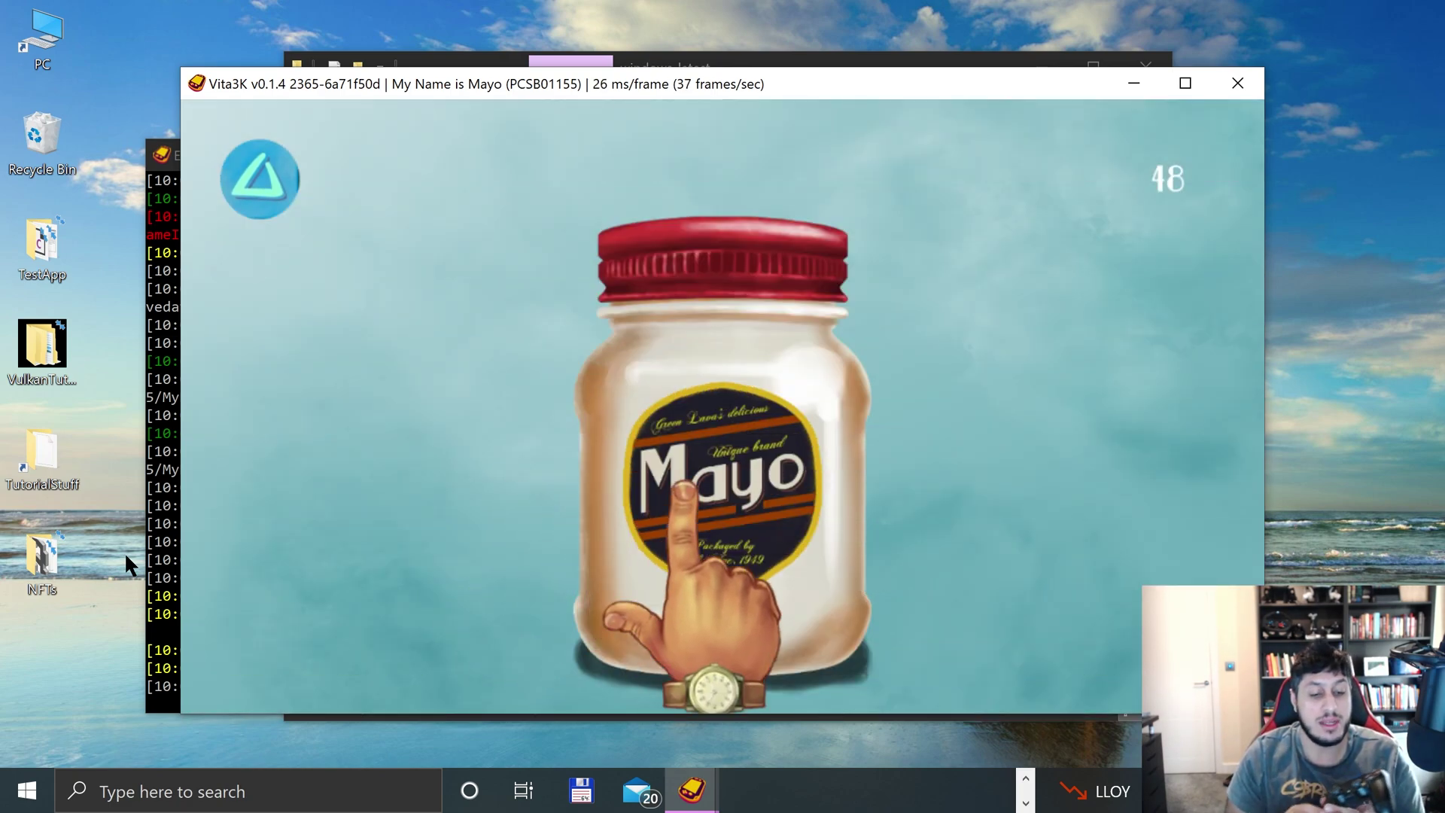
Tap the mayo jar repeatedly past 100 hits to test the controller, and close the emulator.
key("x")
key("x")
key("x")
key("x")
key("x")
key("x")
key("x")
key("x")
key("x")
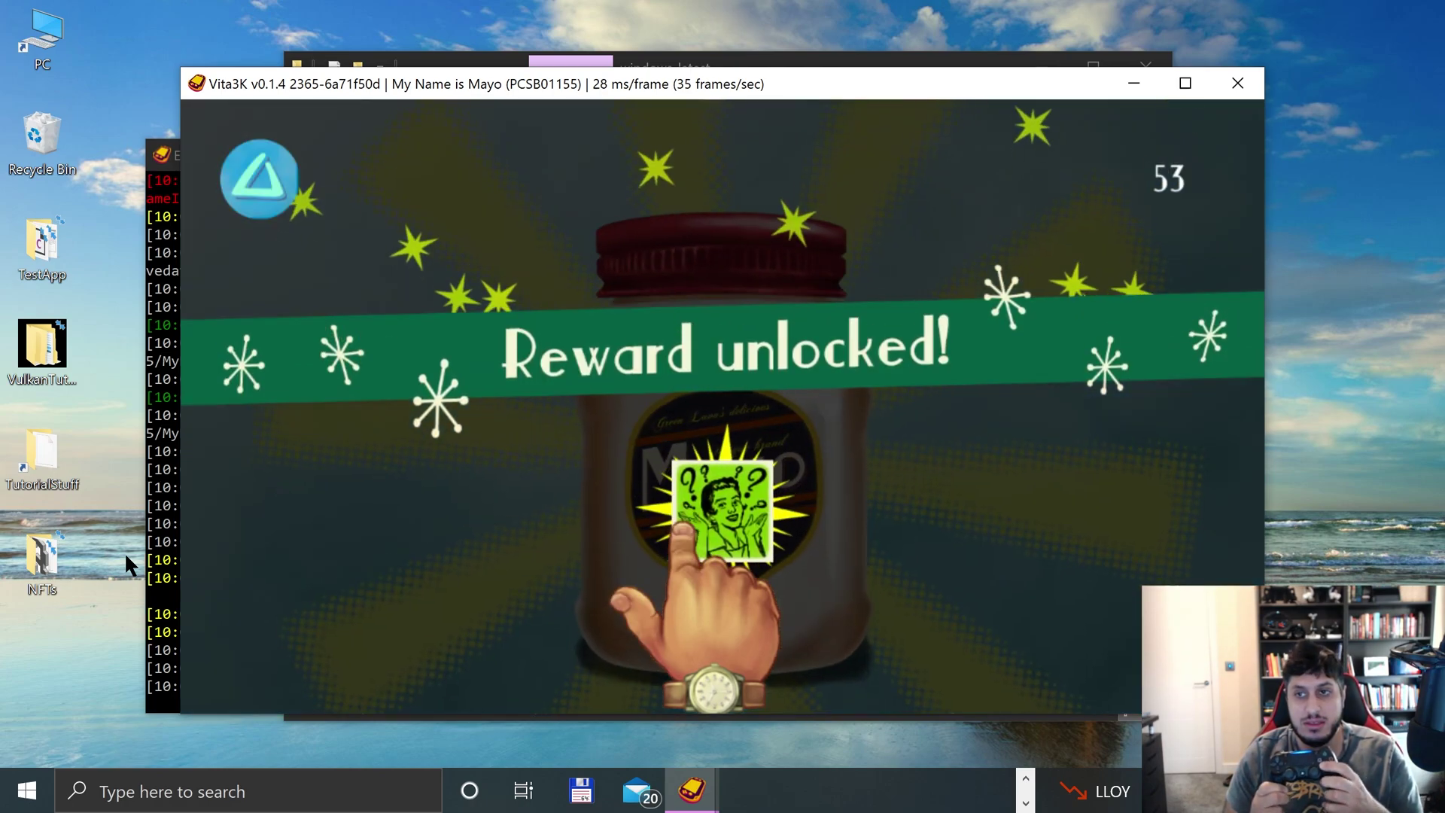
key("x")
key("x")
key("x")
key("x")
key("x")
key("x")
key("x")
key("x")
key("x")
key("x")
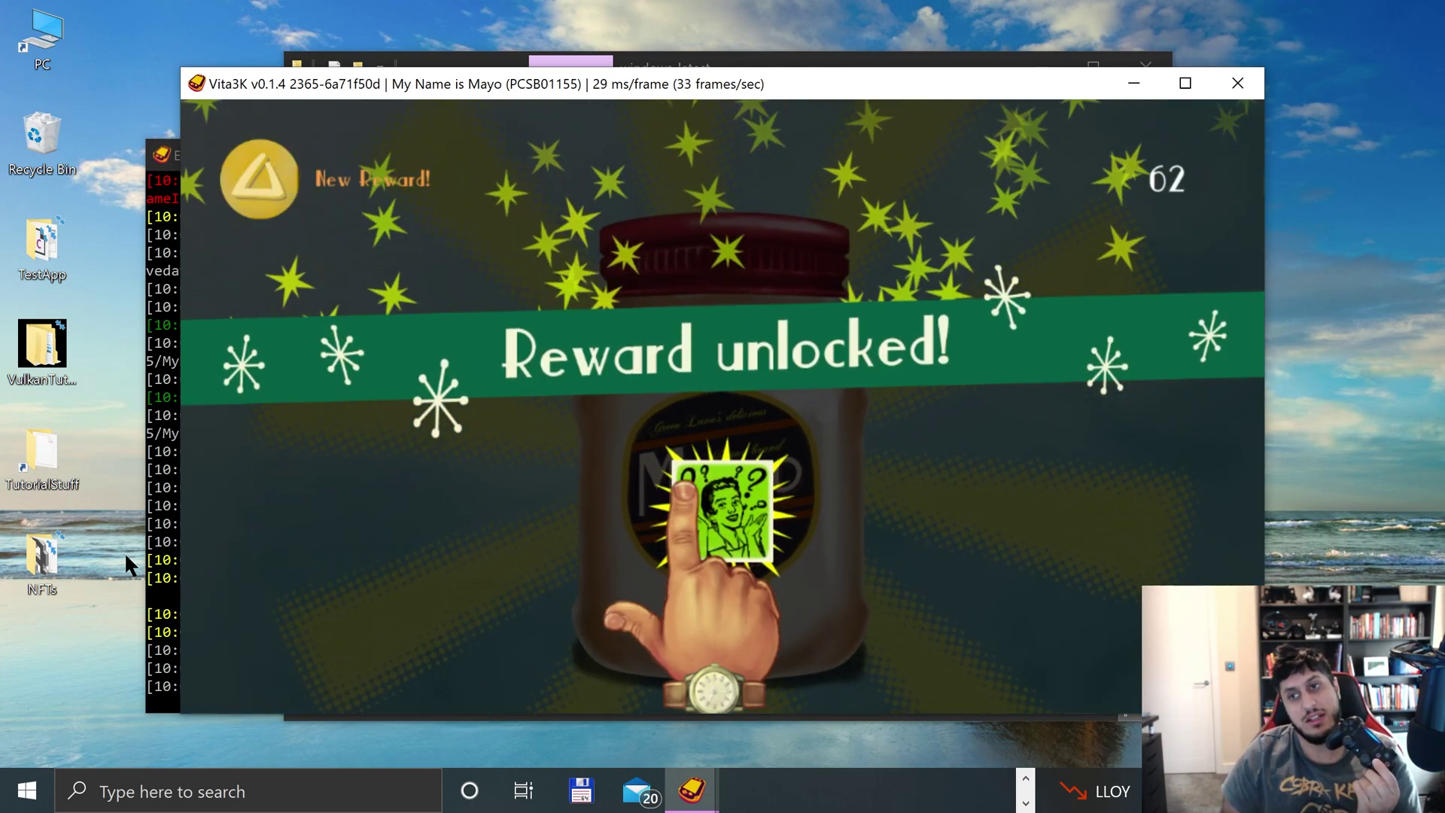
key("x")
key("x")
key("x")
key("x")
key("x")
key("x")
key("x")
key("x")
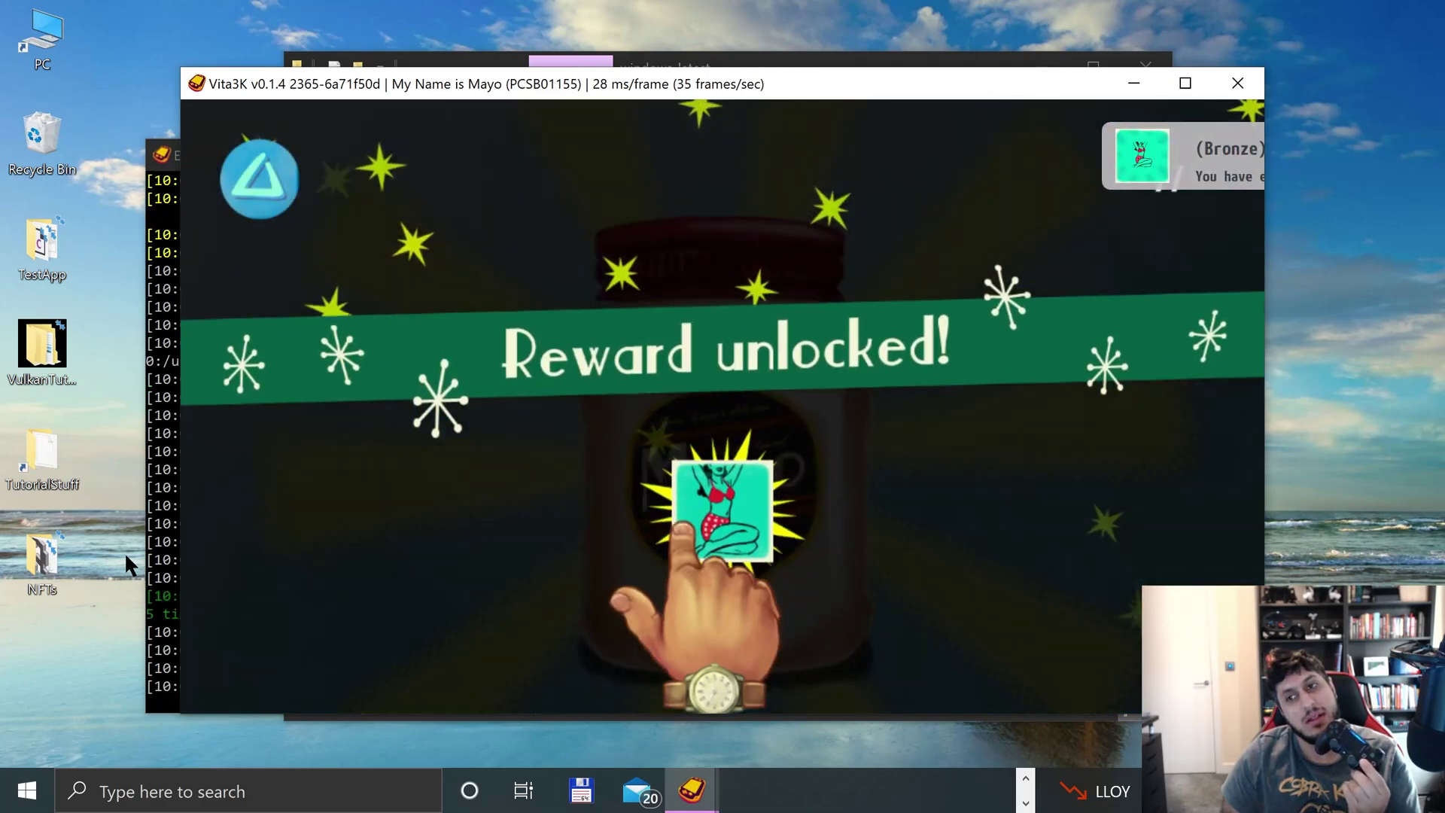
key("x")
key("x")
key("x")
key("x")
key("x")
key("x")
key("x")
key("x")
key("x")
key("x")
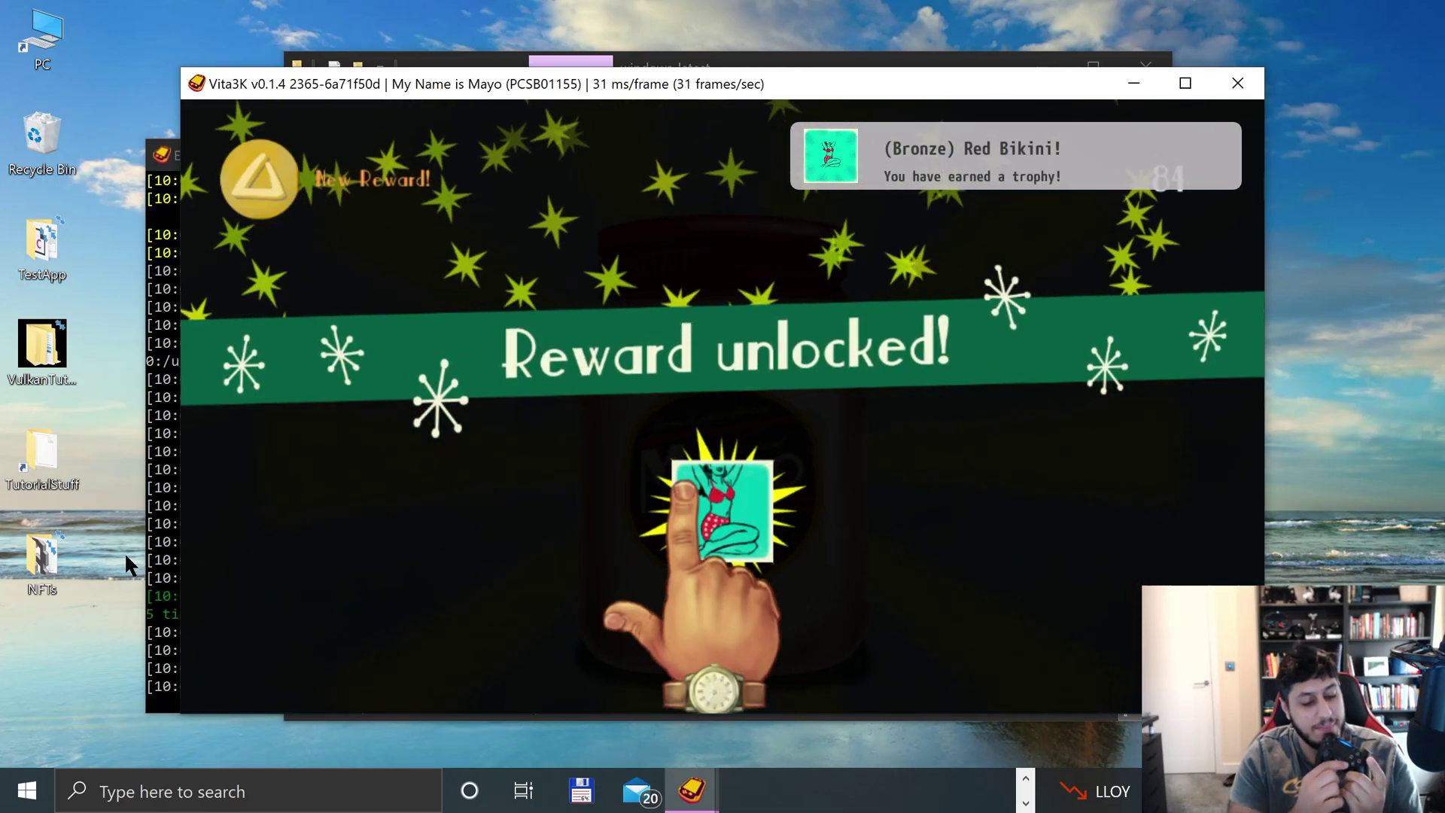
key("x")
key("x")
key("x")
key("x")
key("x")
key("x")
key("x")
key("x")
key("x")
key("x")
key("x")
key("x")
key("x")
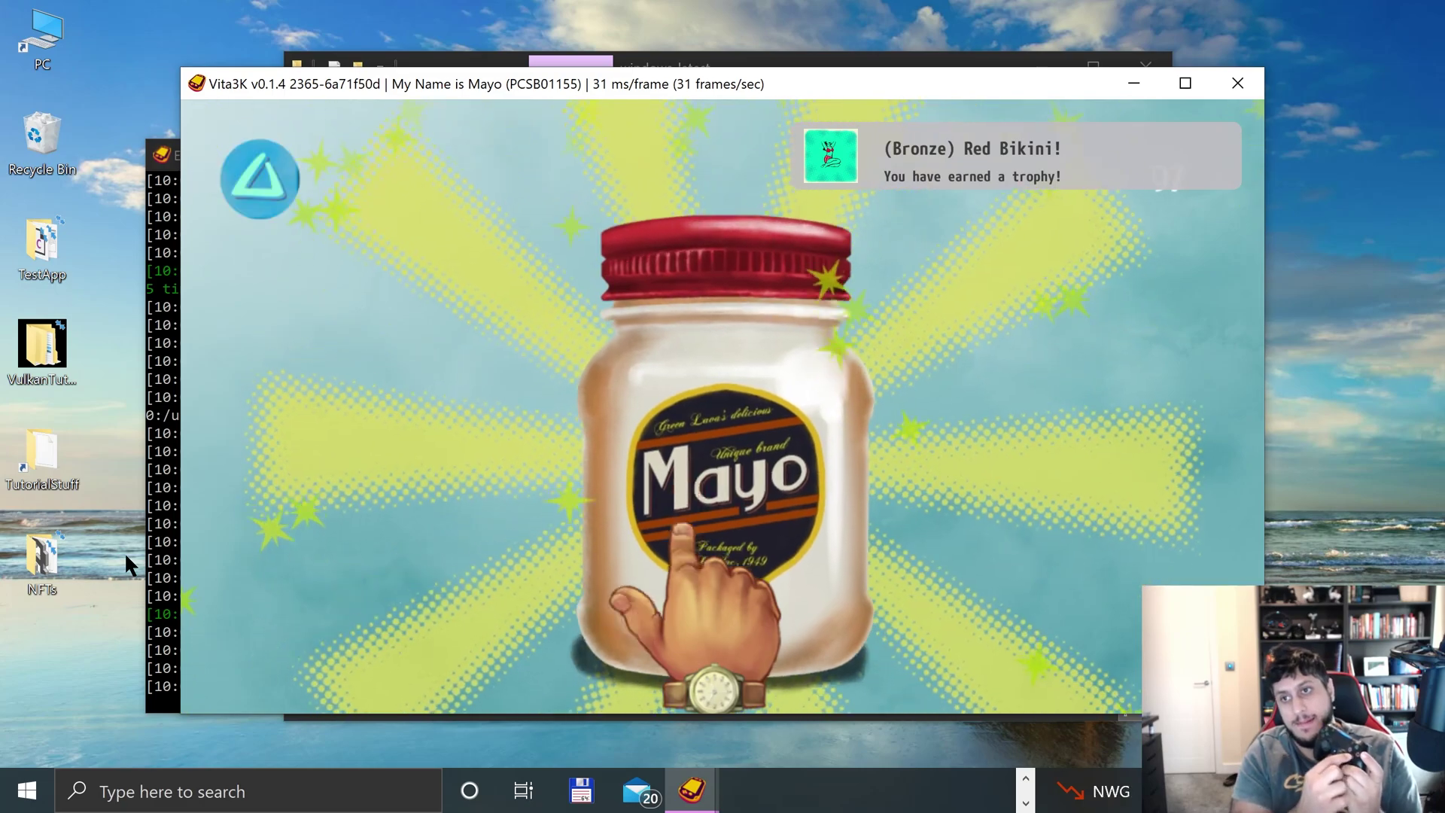
key("x")
key("x")
key("x")
key("x")
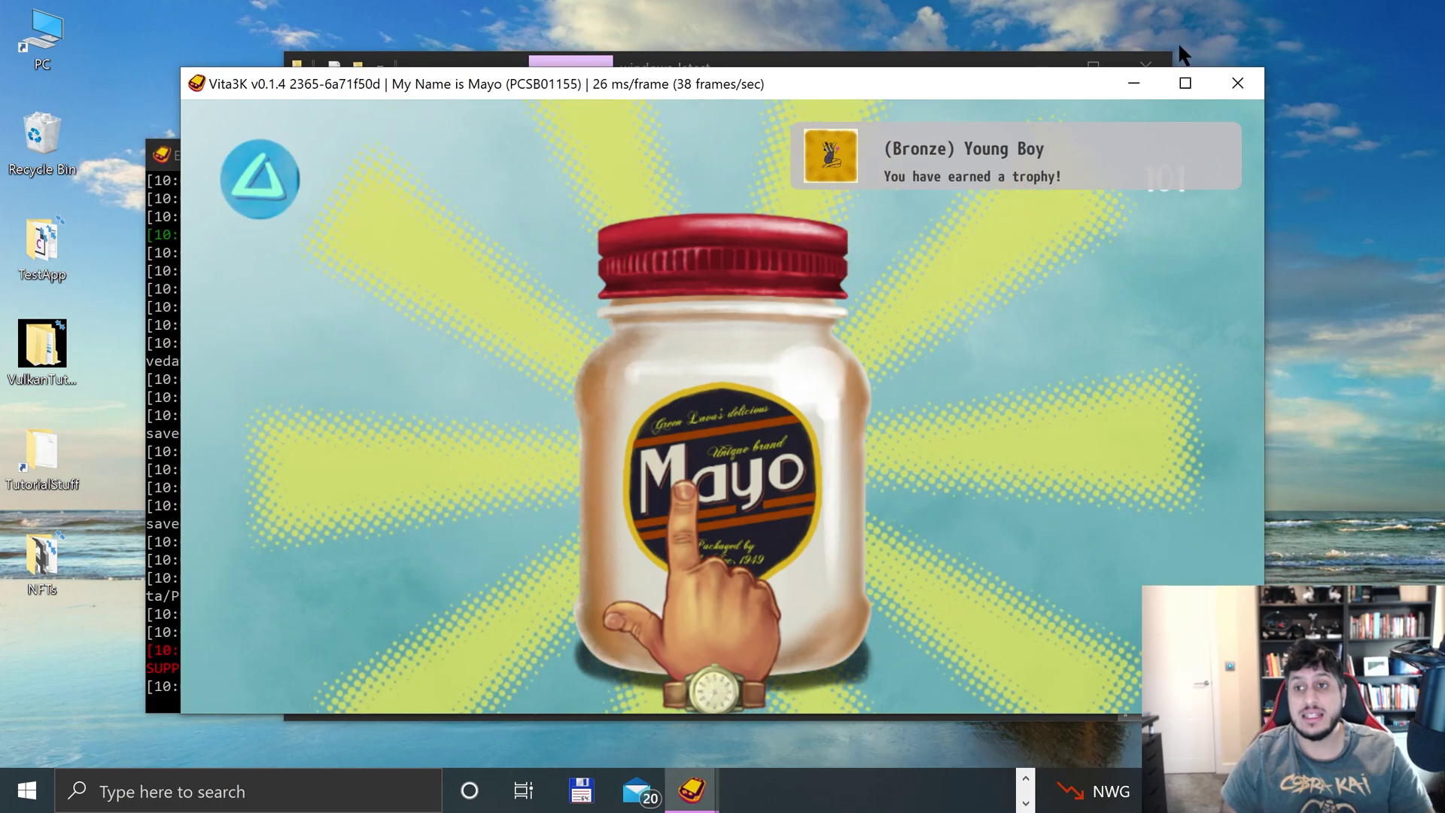
left_click(1240, 83)
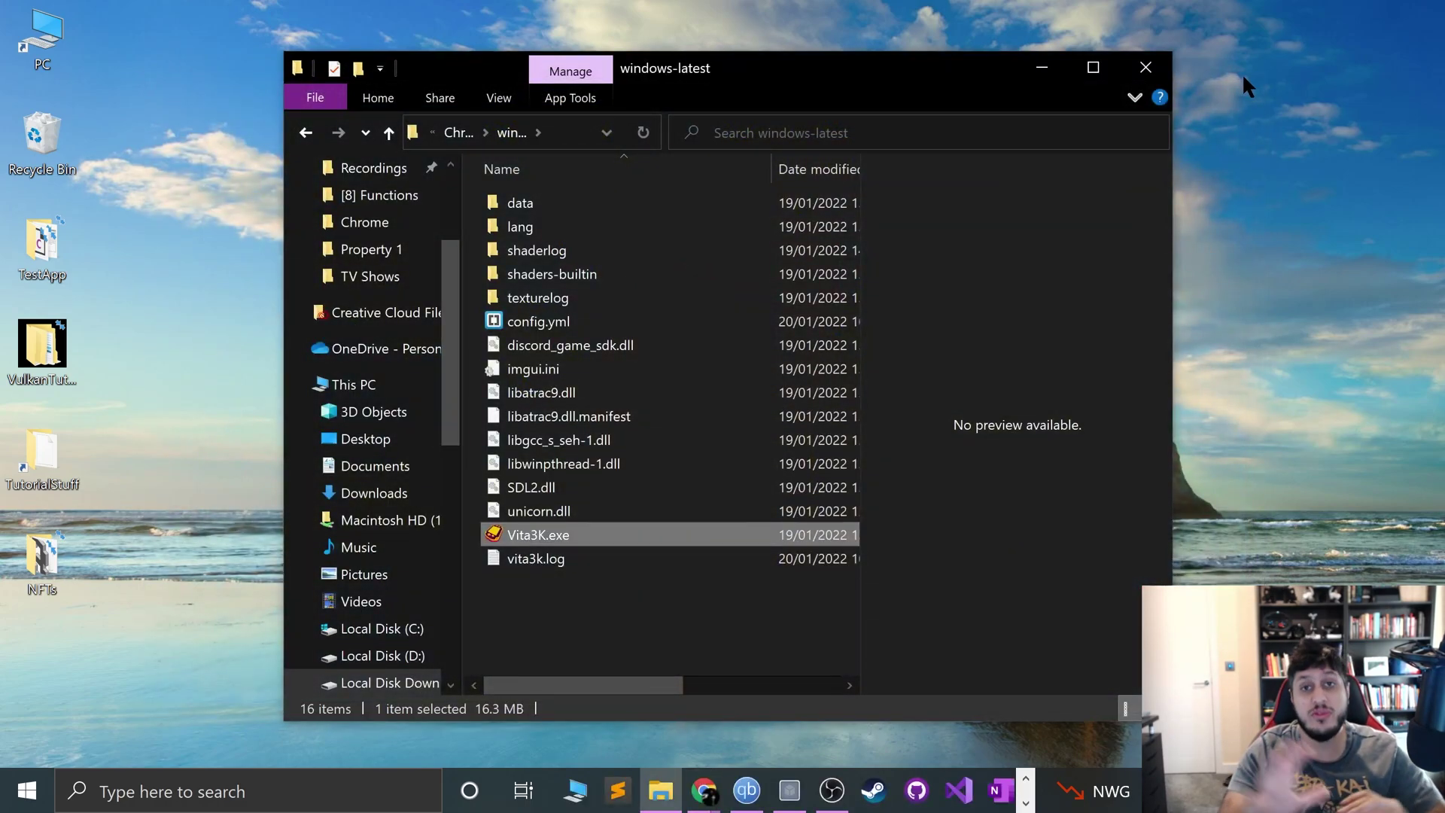